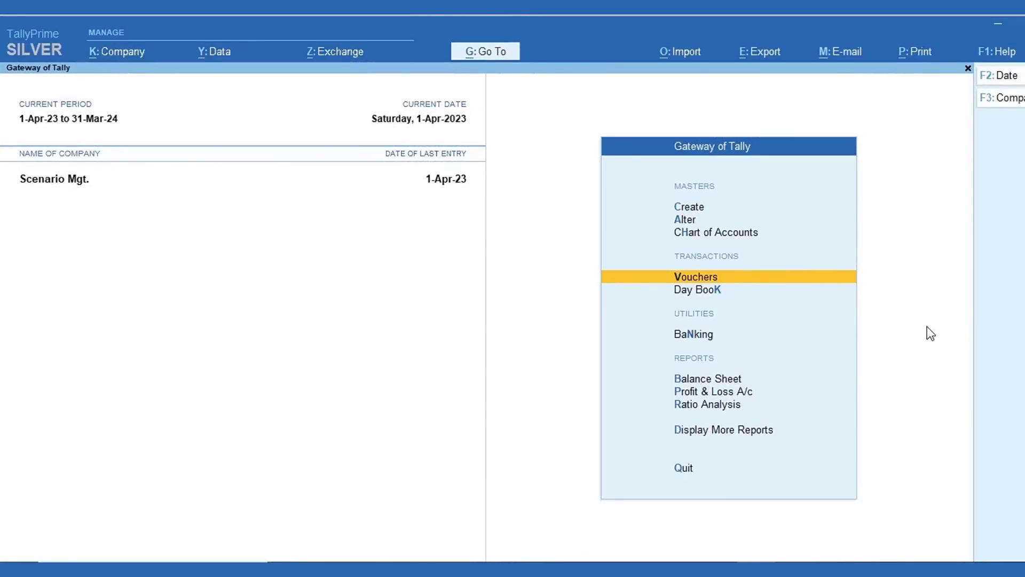
- Start a purchase voucher with supplier invoice number 2 dated 1-Apr-23 and Cash as the party account
key("Return")
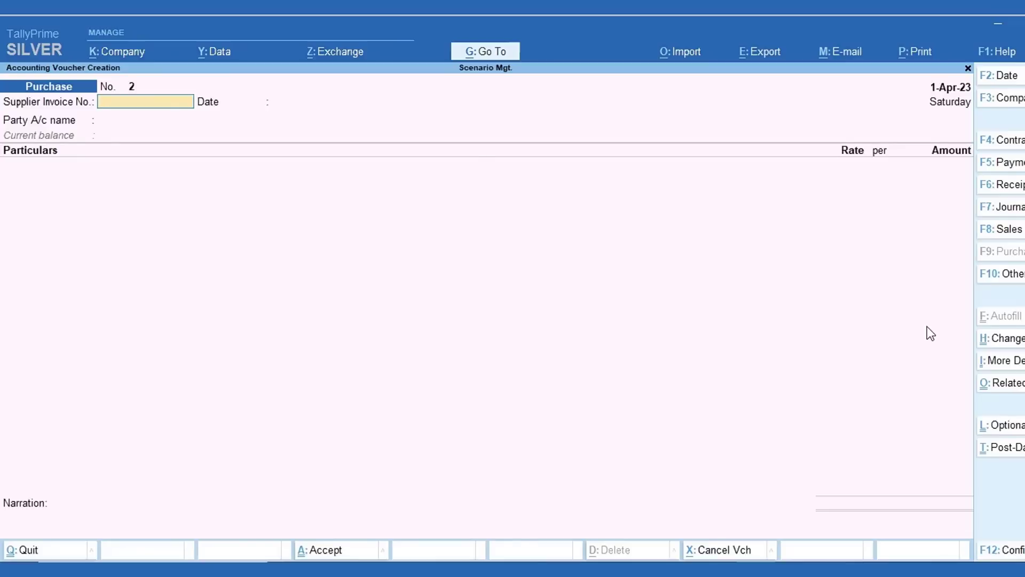
key("Return")
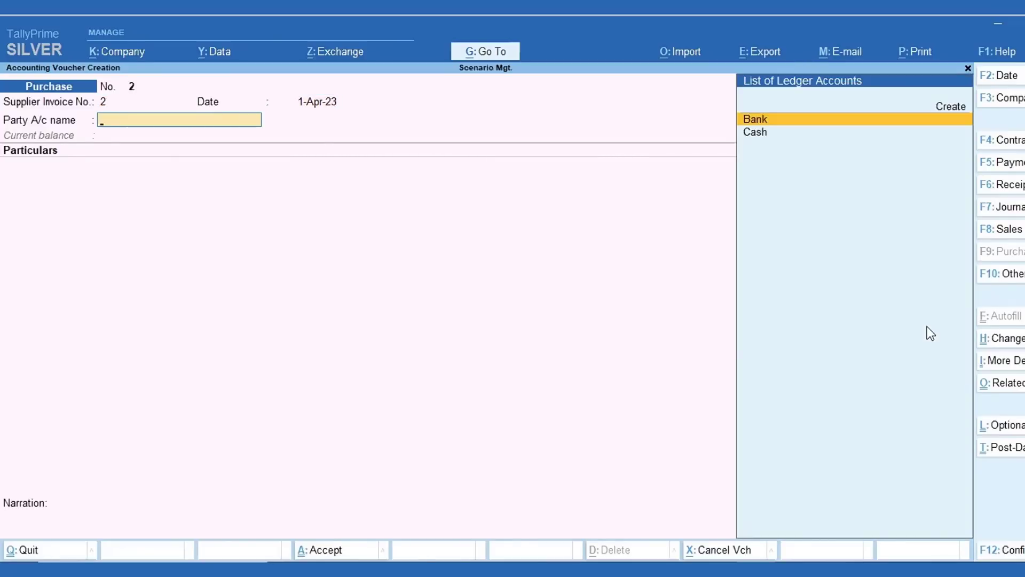
key("Down")
key("Return")
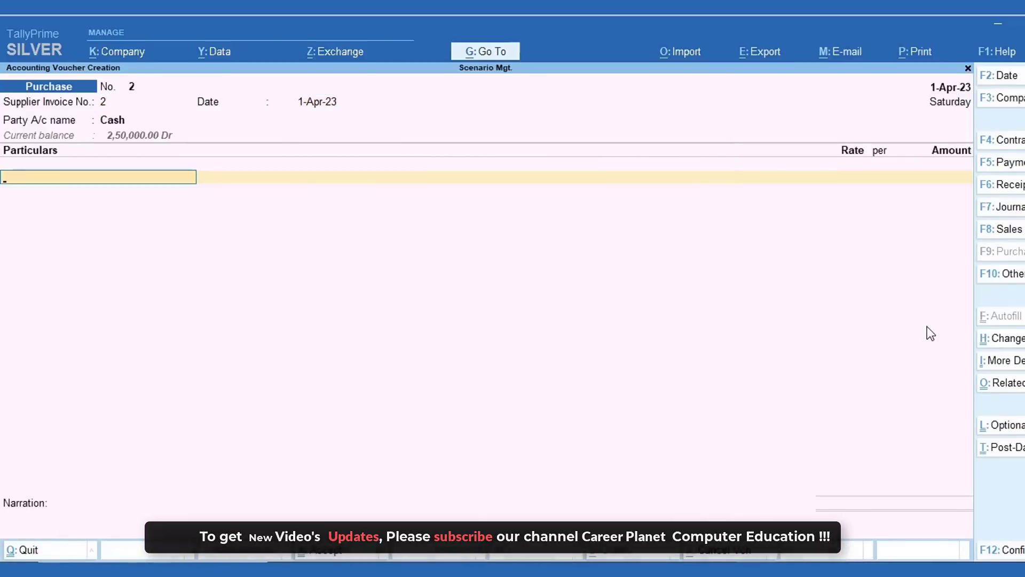
- Enter the Purchase ledger with an amount of 1000 and save the purchase voucher
type("p")
key("Return")
type("1000")
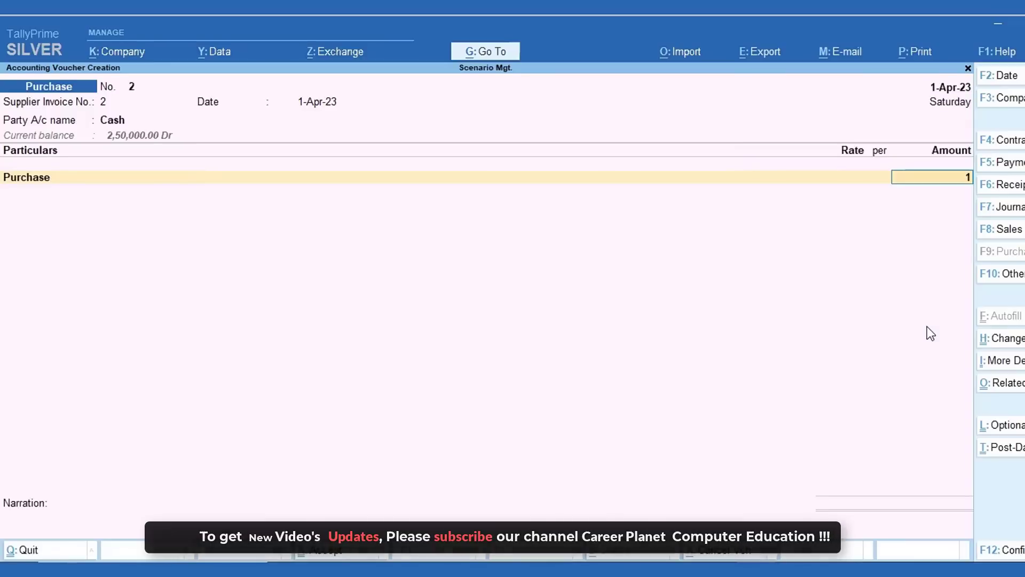
key("Return")
key("Return")
key("Return")
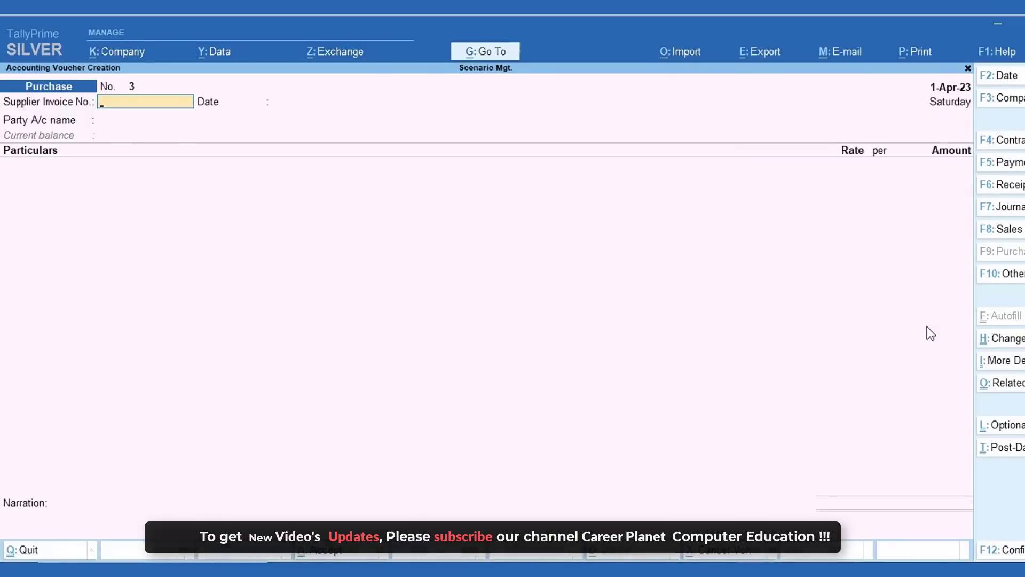
- Switch to a sales voucher and enter reference number 2, date 1-Apr-23 and Cash as the party account
key("F8")
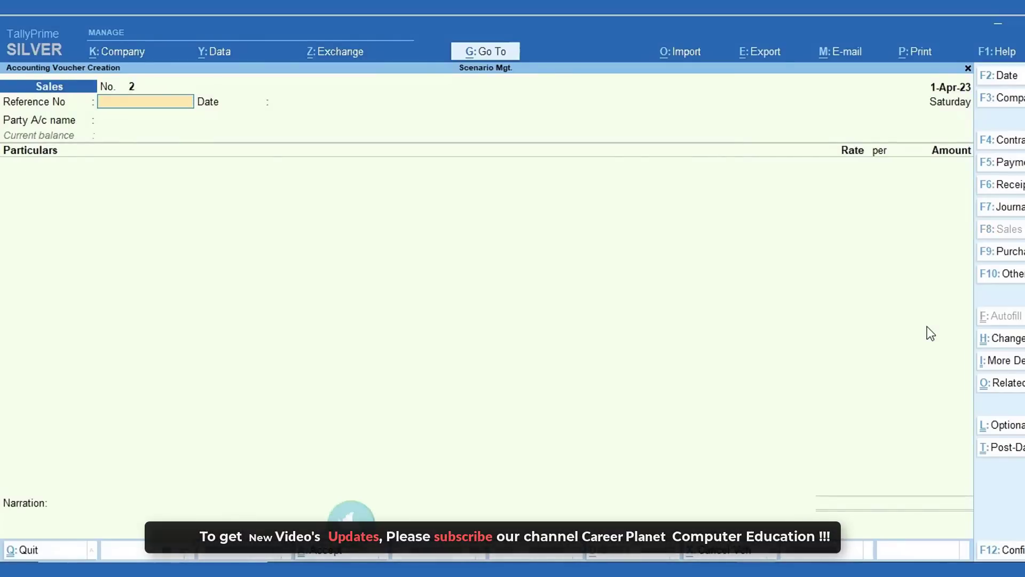
type("2")
key("Return")
key("Return")
key("Return")
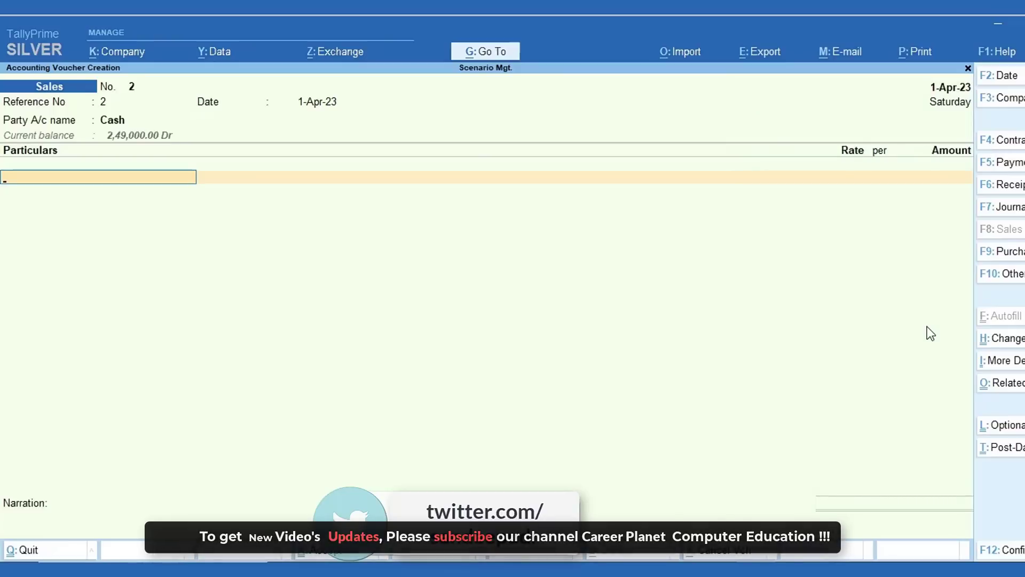
- Enter the Sales ledger with an amount of 2000, save the sales voucher and leave voucher entry
type("Sa")
key("Return")
type("2000")
key("Return")
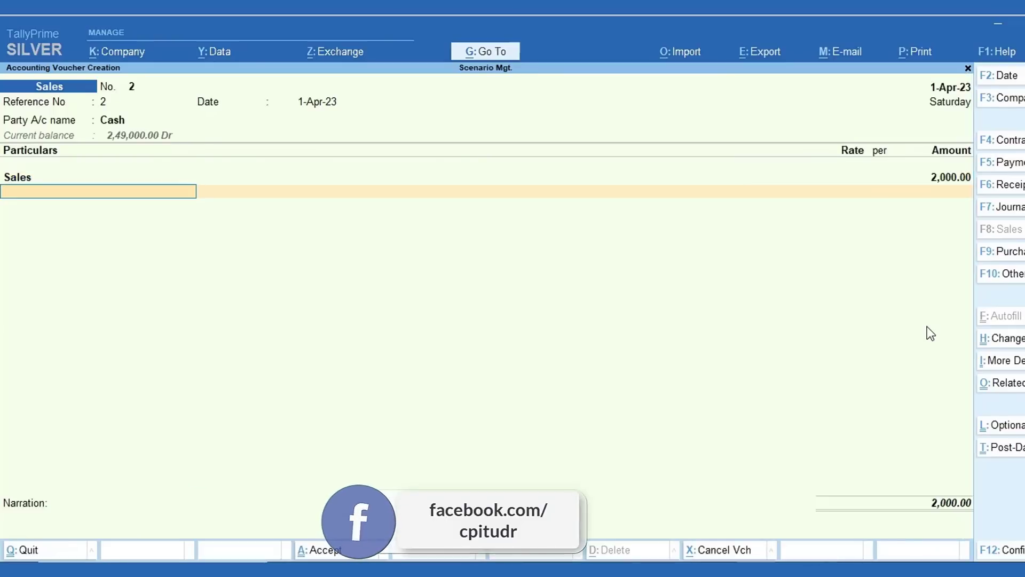
key("Return")
key("Return")
key("Return")
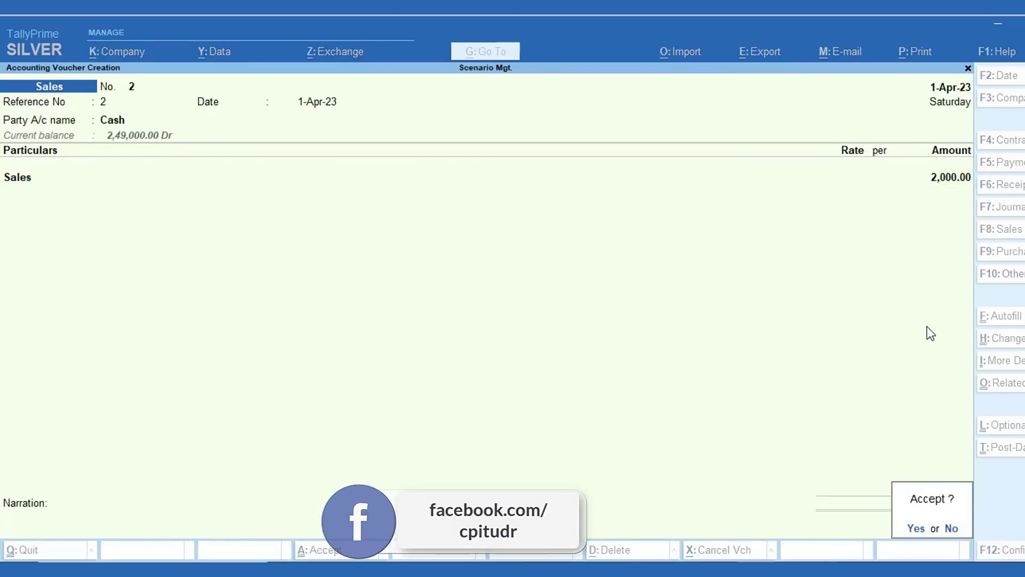
key("Return")
key("Escape")
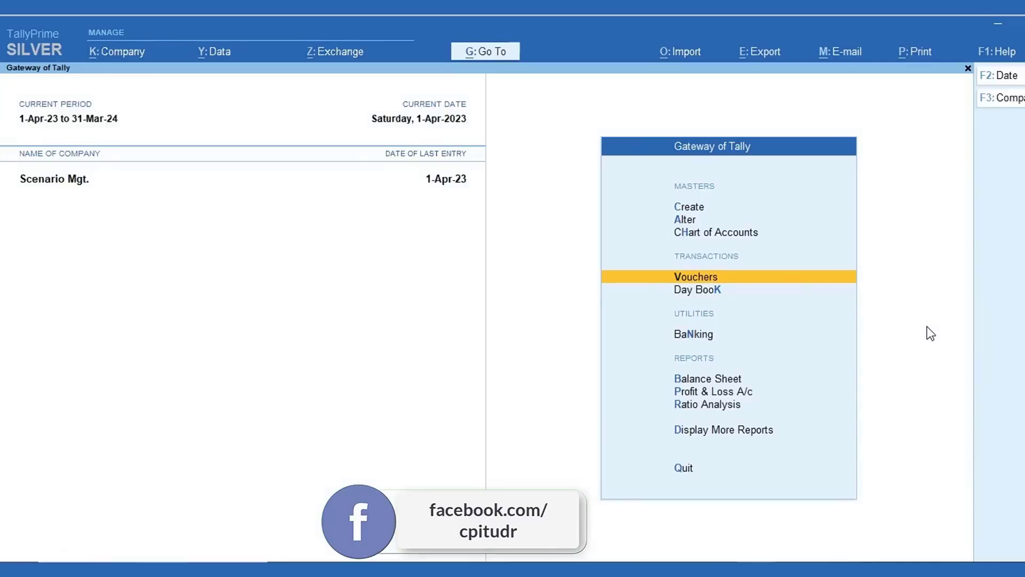
- Review the company's Profit & Loss A/c report for purchases, sales and nett profit, and close it
key("Down")
key("Down")
key("Down")
key("Down")
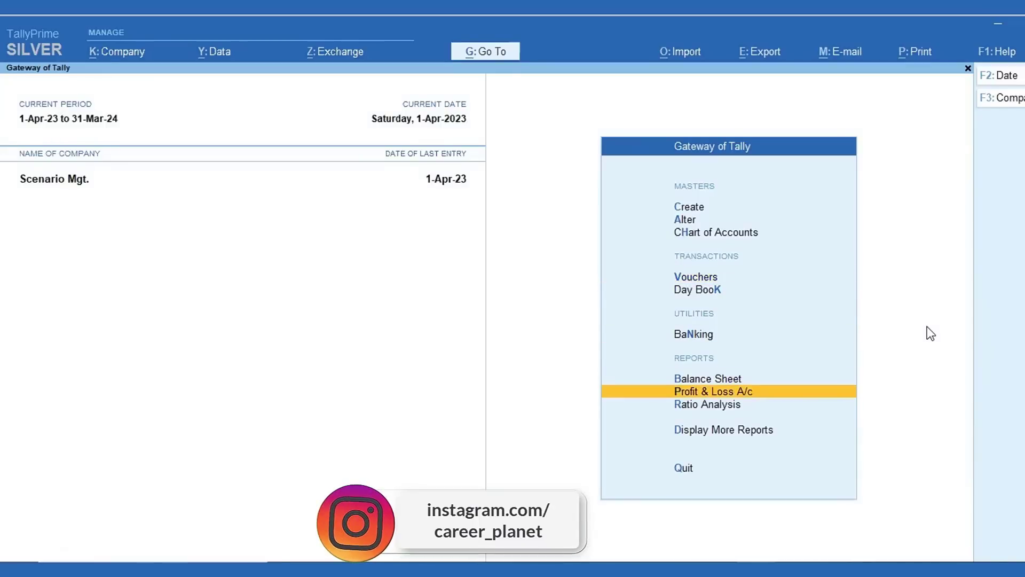
key("Return")
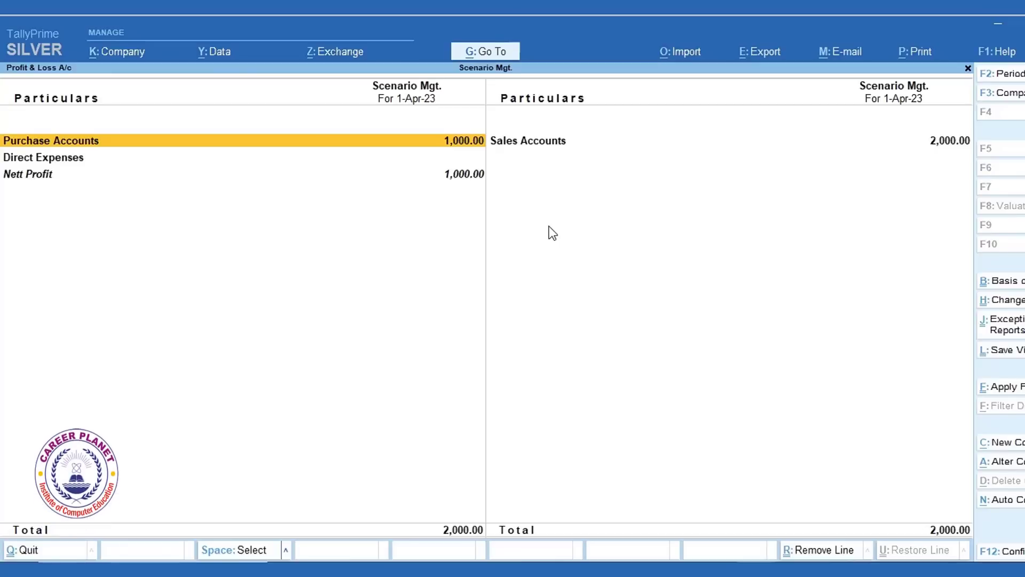
key("Escape")
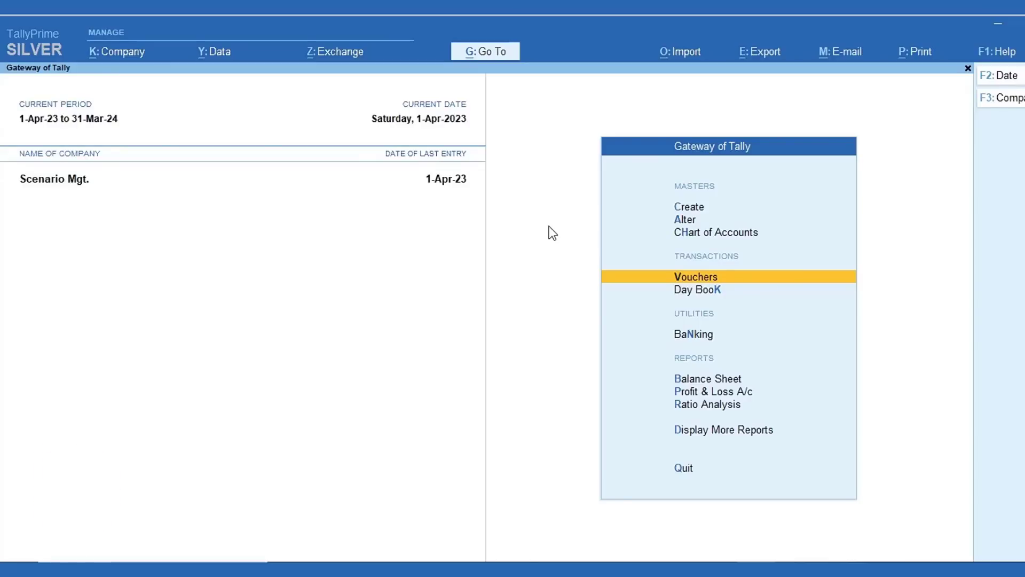
- Start a payment voucher dated 10-Apr-23 and mark it as Optional
key("Return")
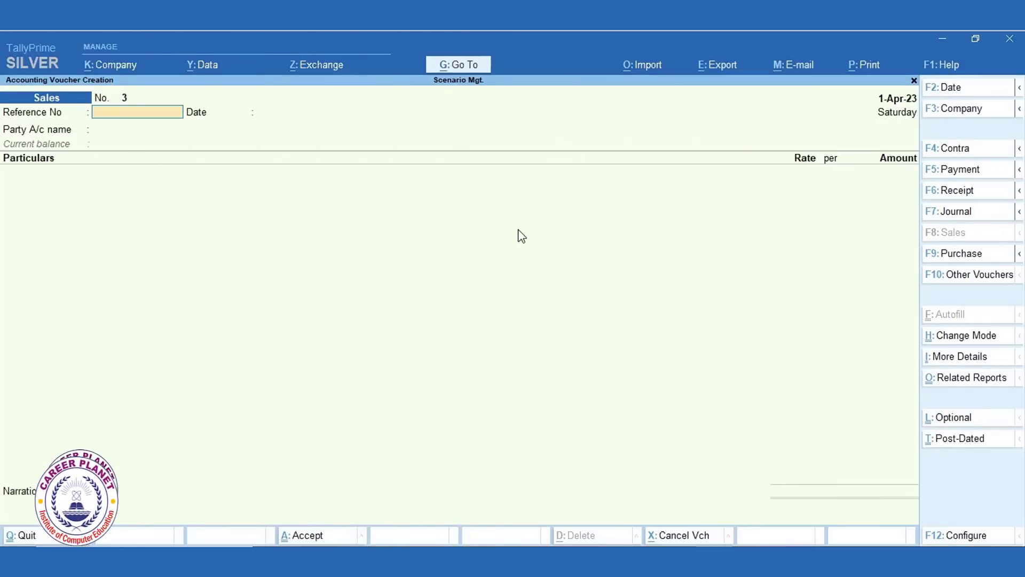
key("F2")
type("10")
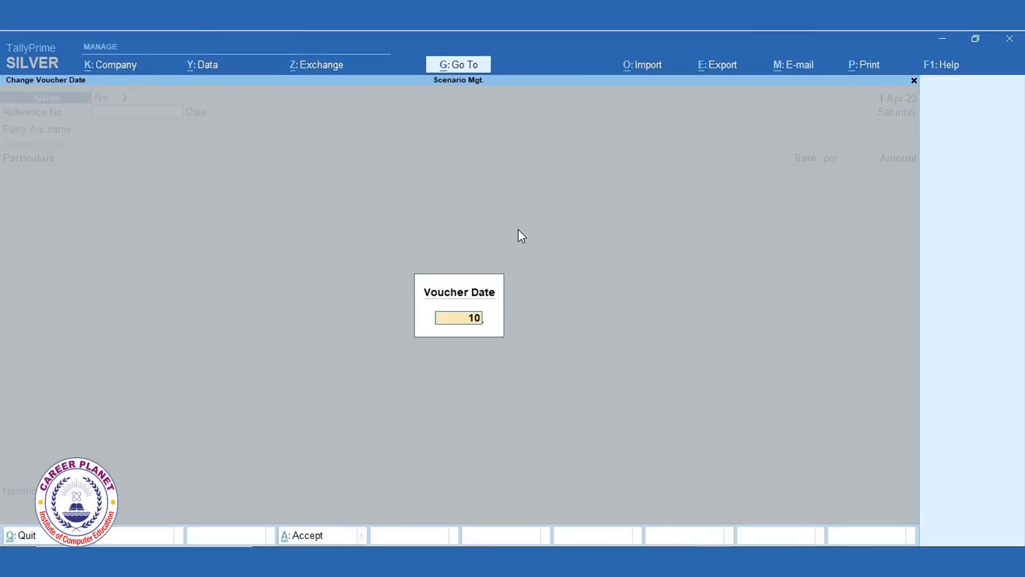
type("-4")
key("Return")
key("F5")
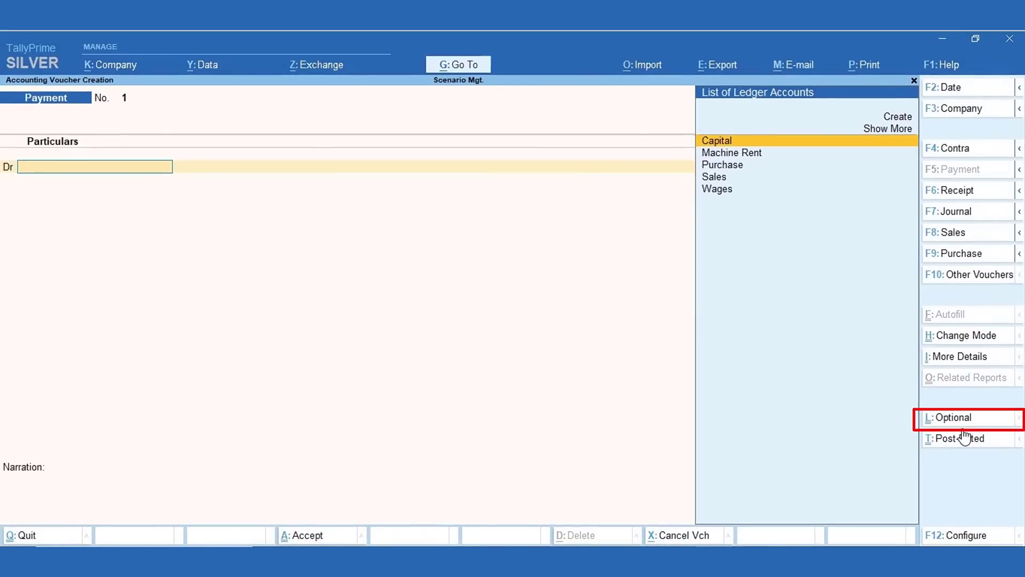
key("ctrl+l")
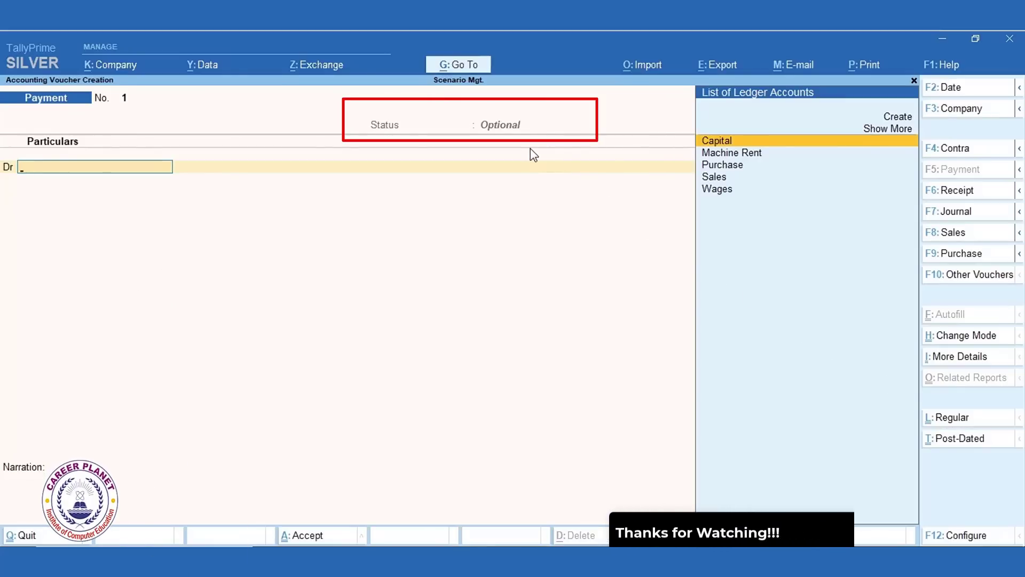
- Debit the Wages ledger with 1000 in the optional payment voucher
key("Down")
key("Down")
key("Down")
key("Down")
key("Return")
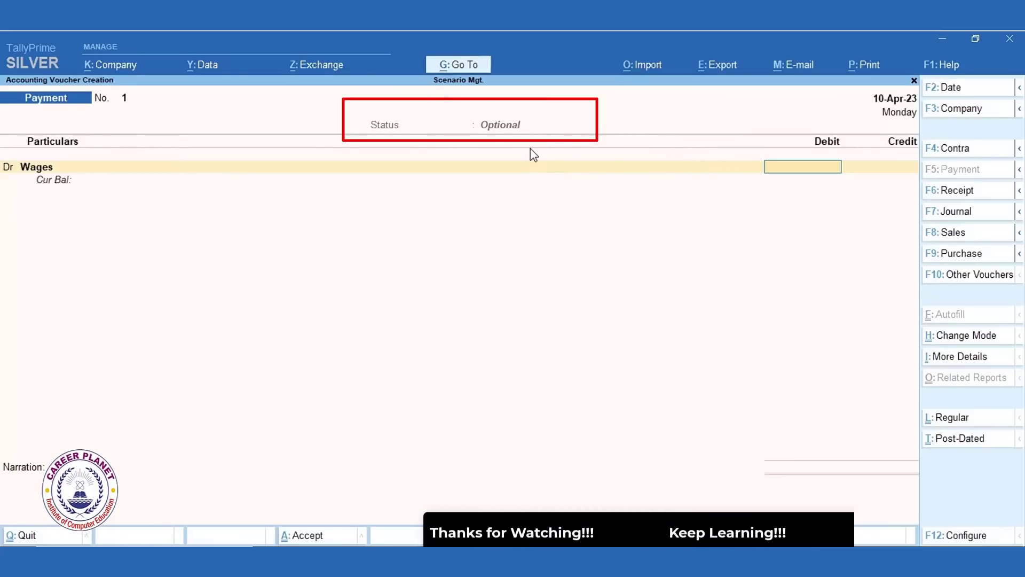
type("1000")
key("Return")
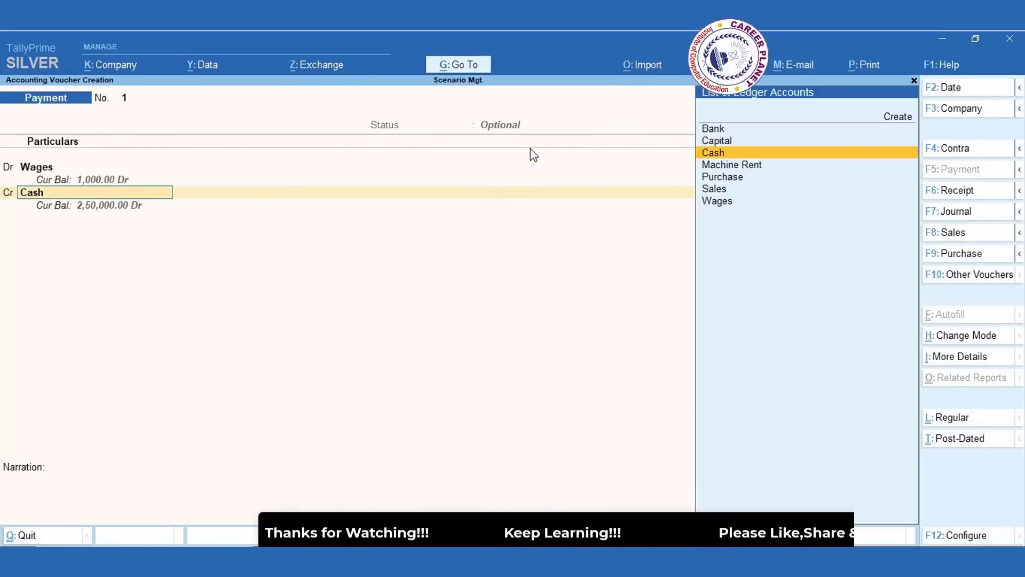
- Credit Cash with the 1000 wages payment and save the optional voucher
key("Return")
key("Return")
key("Return")
key("Return")
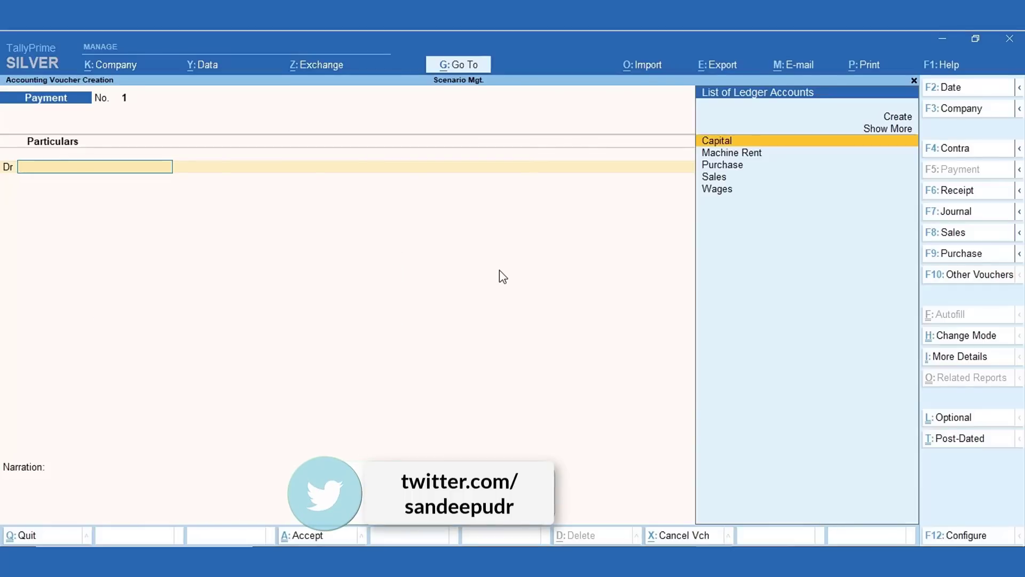
- Show the inactive voucher types, activate the Memorandum type and switch voucher entry to it
left_click(972, 276)
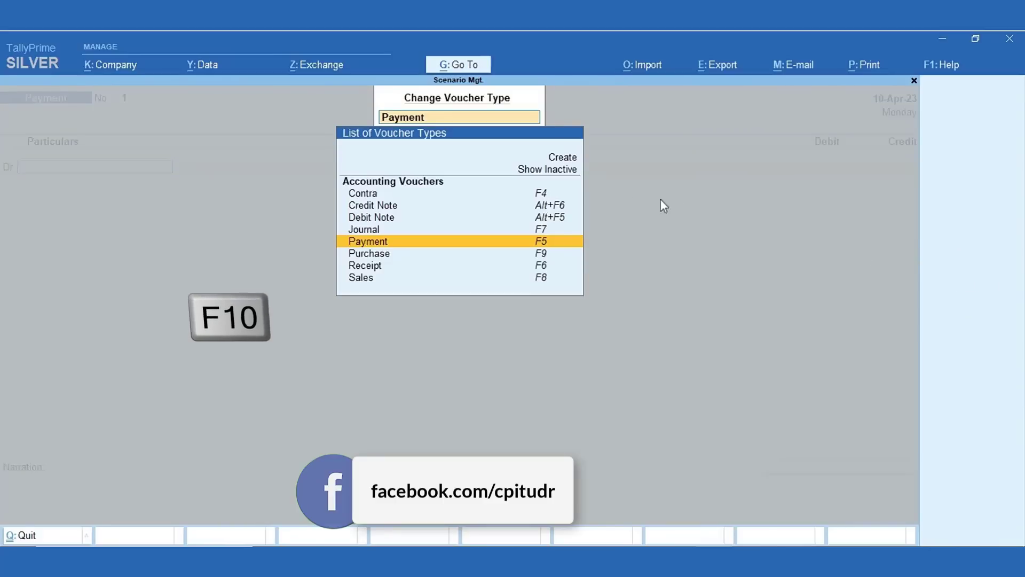
left_click(547, 169)
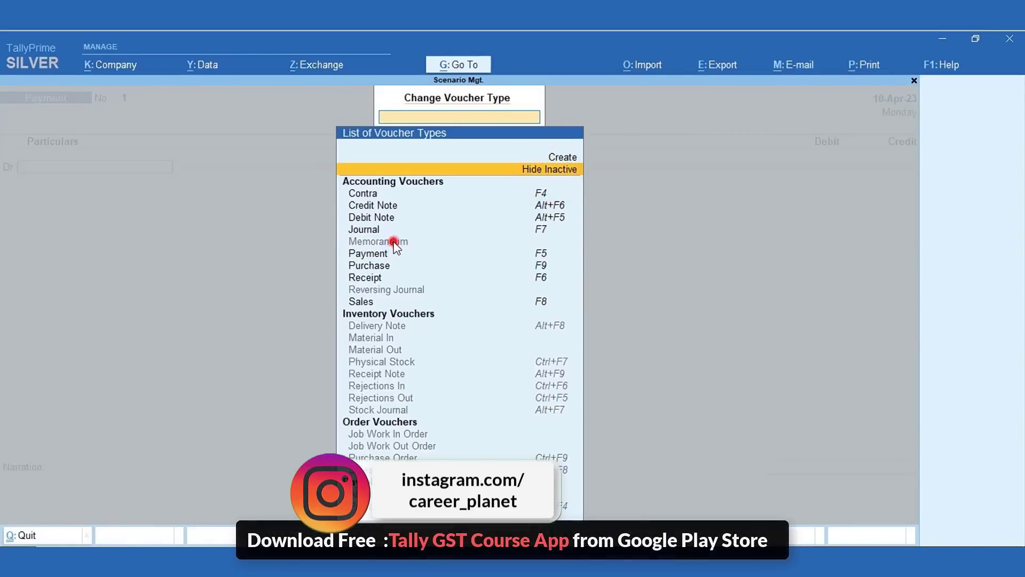
left_click(392, 241)
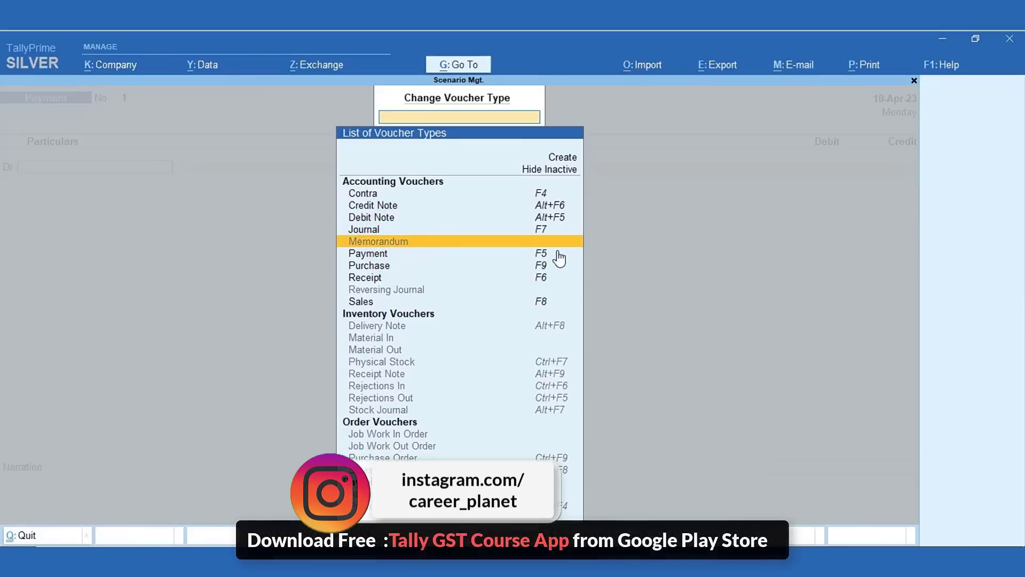
key("Return")
key("Return")
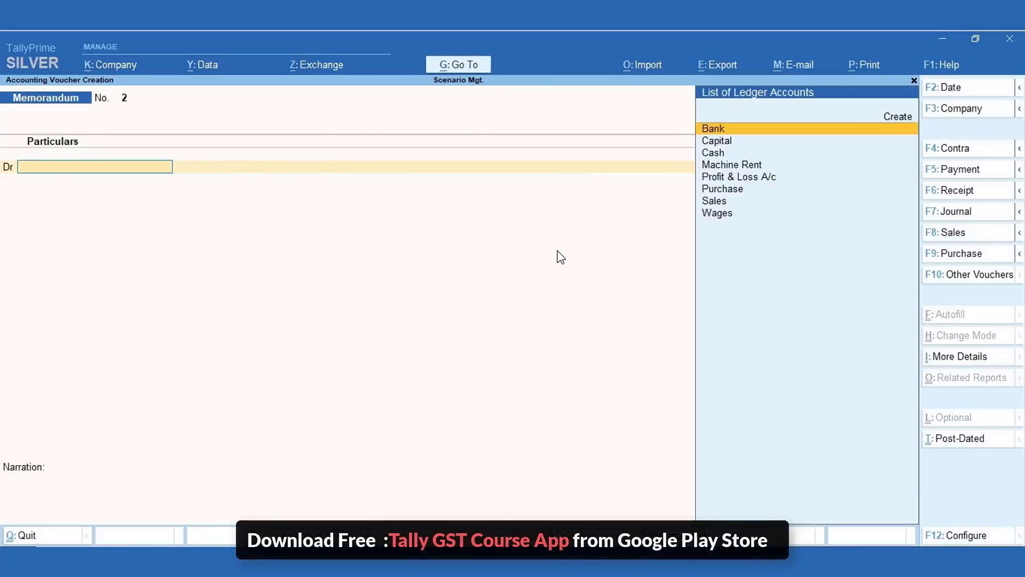
type("Sa")
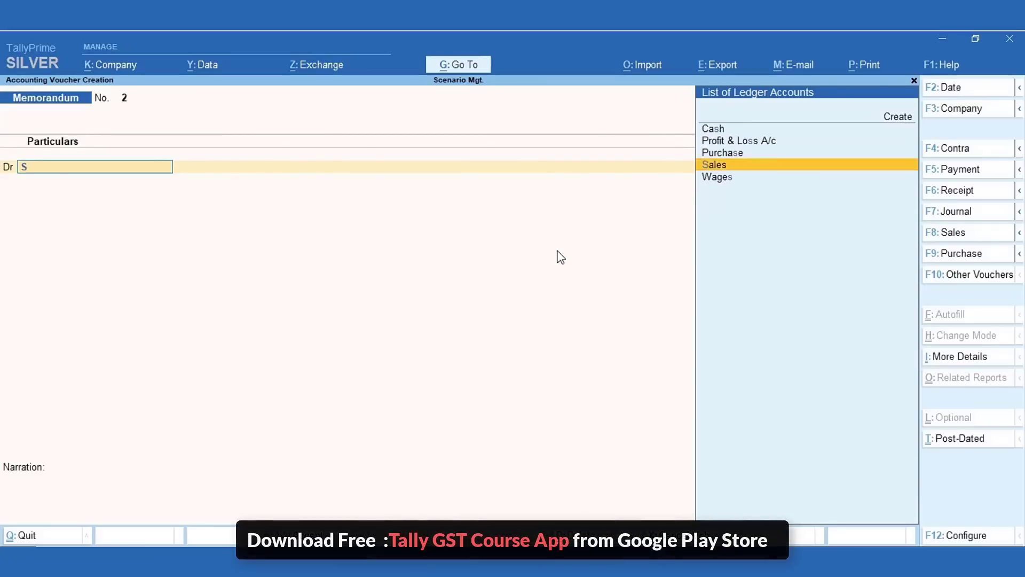
key("BackSpace")
key("BackSpace")
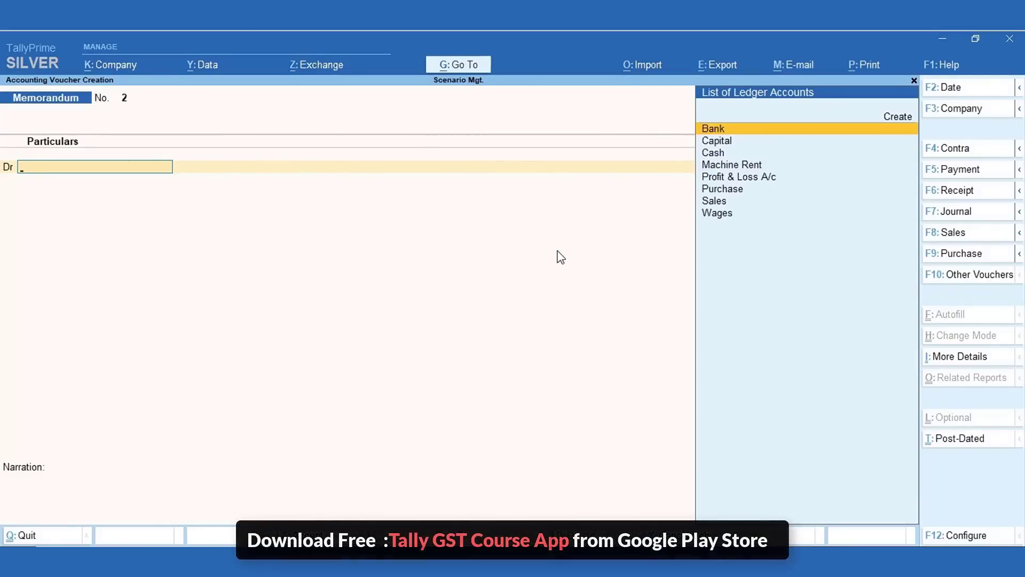
- Debit the Cash ledger with 1000 in the memorandum voucher
key("Down")
key("Down")
key("Return")
type("1")
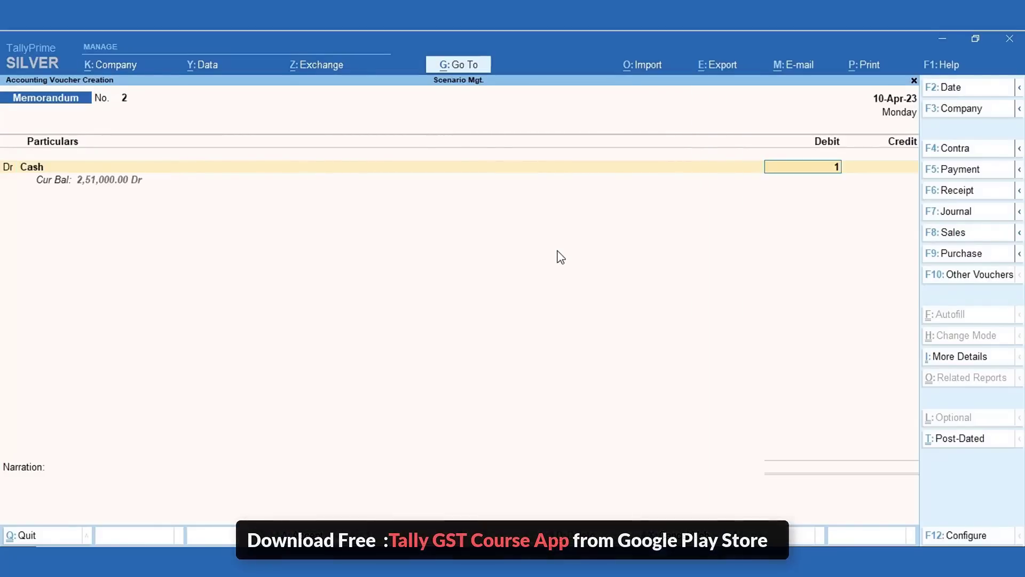
type("000")
key("Return")
- Credit the Sales ledger with 1000 and save the memorandum voucher without a narration
type("sales")
key("Return")
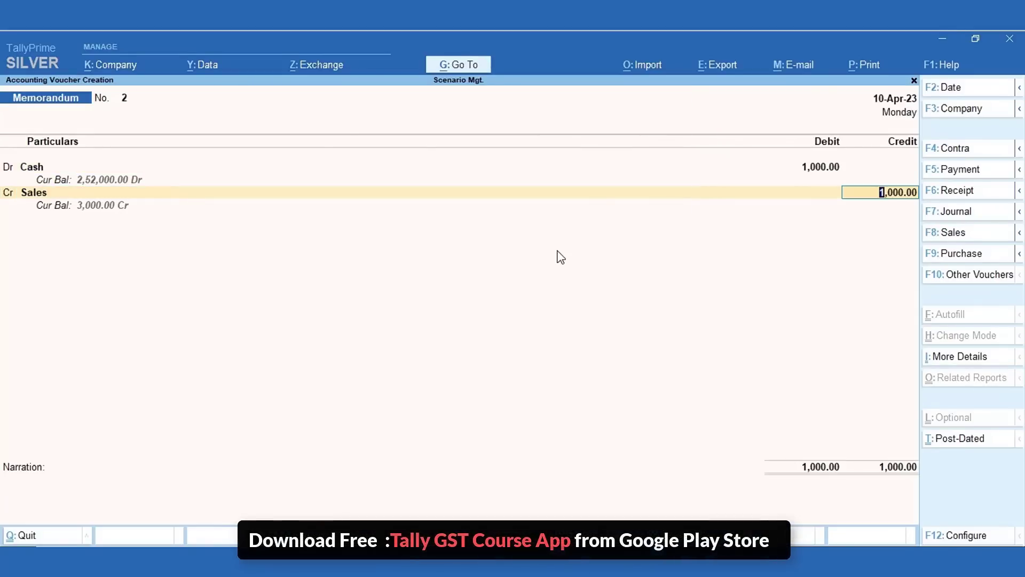
key("Return")
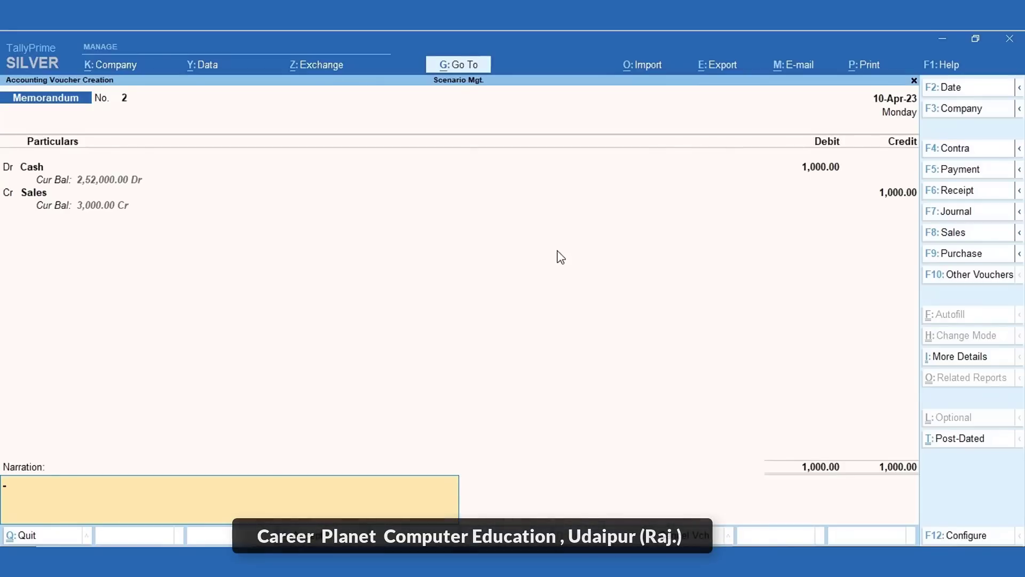
key("Return")
key("Return")
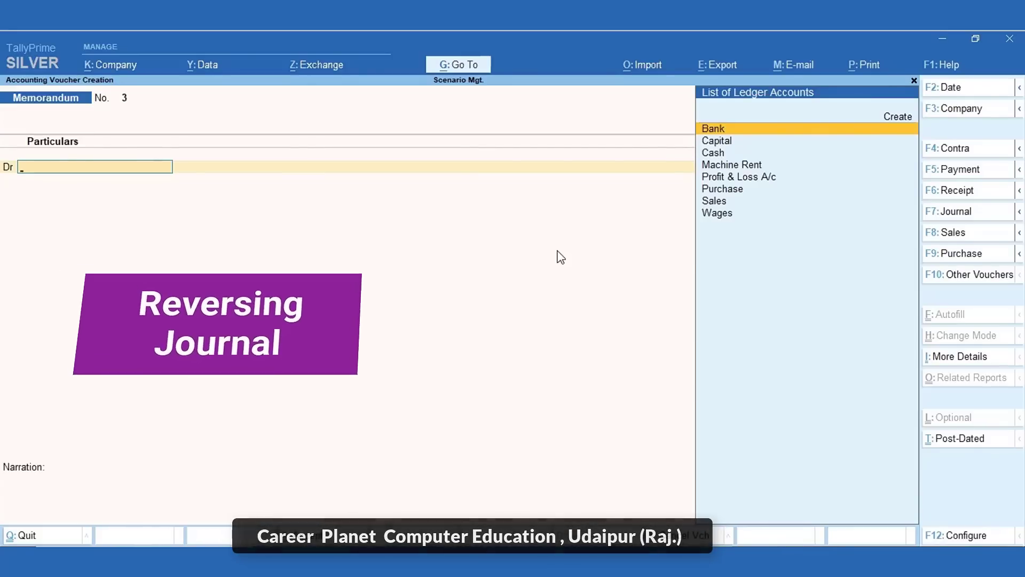
- Reopen the voucher type selection and show the inactive voucher types
left_click(950, 278)
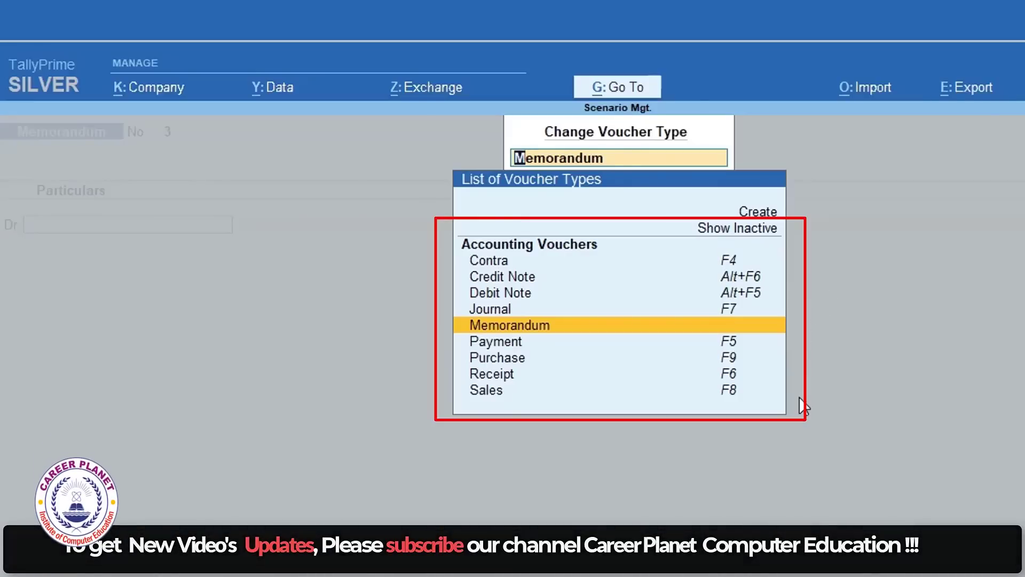
key("Up")
key("Up")
key("Up")
key("Up")
key("Up")
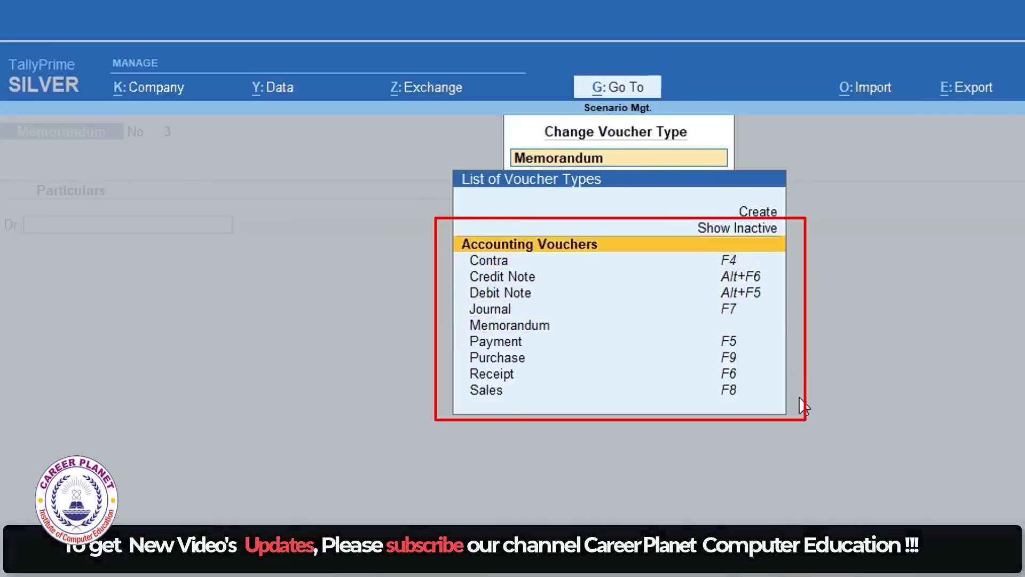
key("Return")
- Activate the inactive Reversing Journal voucher type and switch voucher entry to it
key("Down")
key("Down")
key("Down")
key("Down")
key("Down")
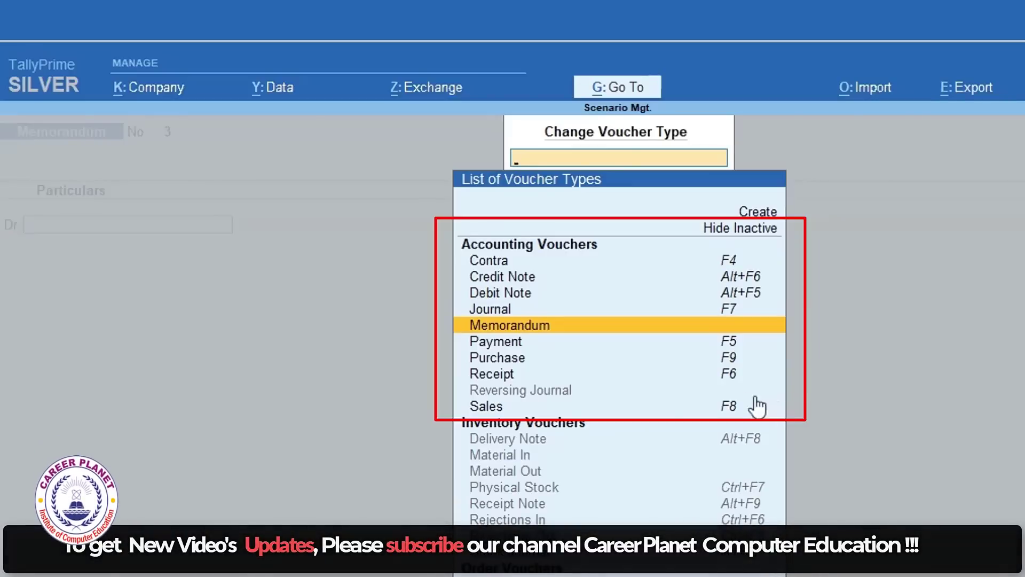
left_click(551, 389)
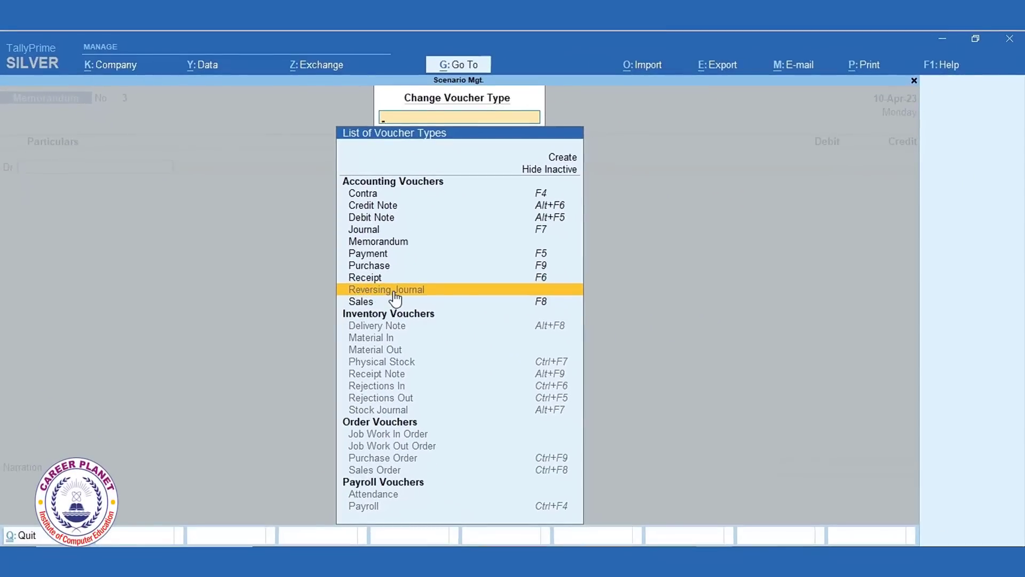
left_click(395, 291)
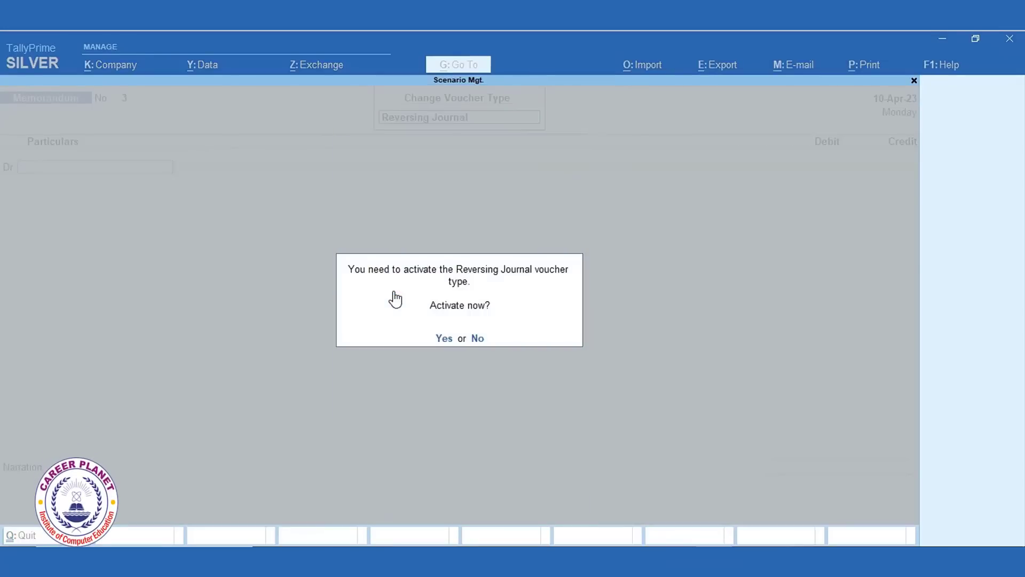
key("y")
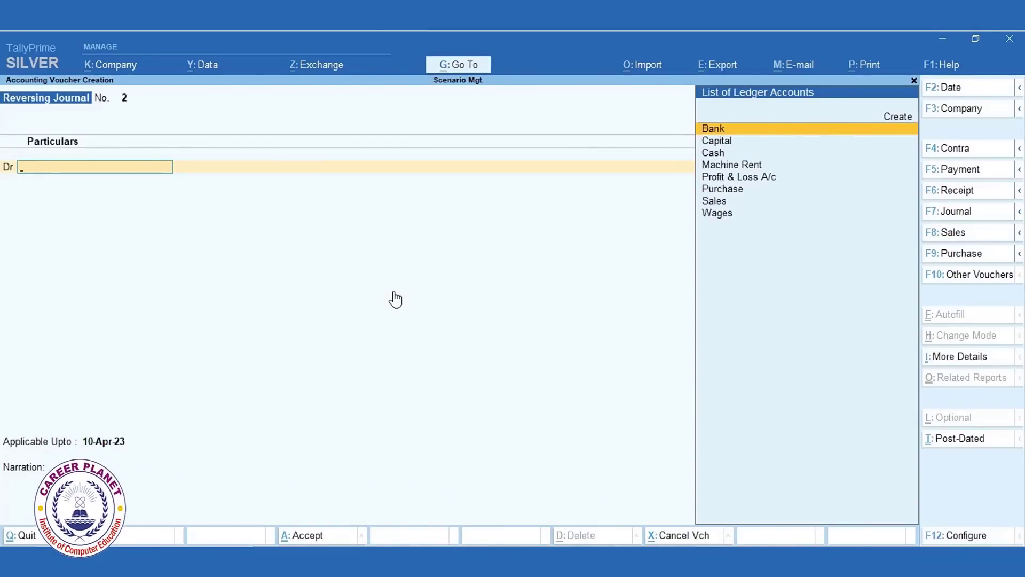
- Debit the Machine Rent ledger and credit the Cash ledger with 1000 in the reversing journal voucher
type("M")
key("Return")
type("1,0")
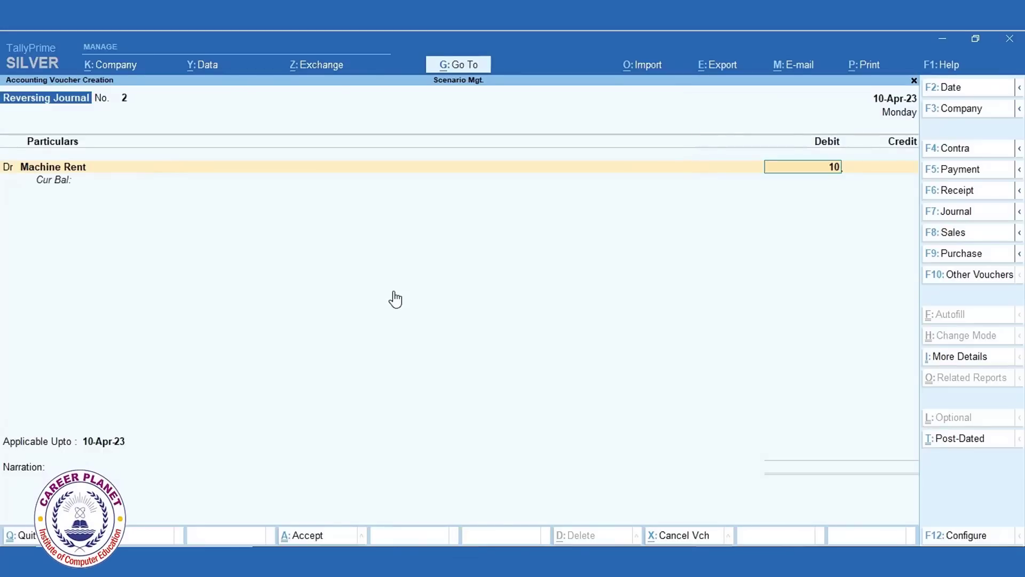
type("00")
key("Return")
key("Return")
type("Cas")
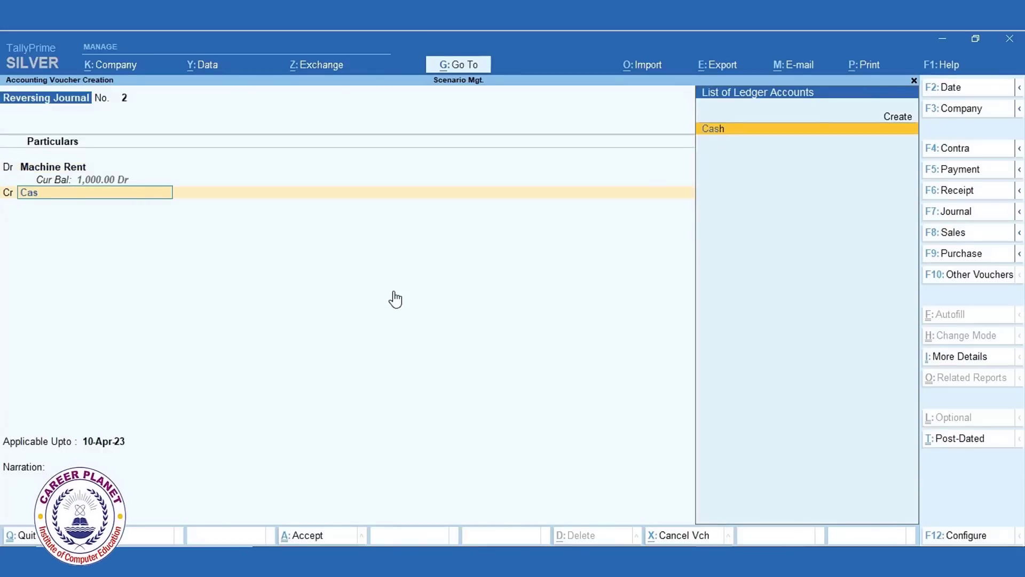
key("Return")
key("Return")
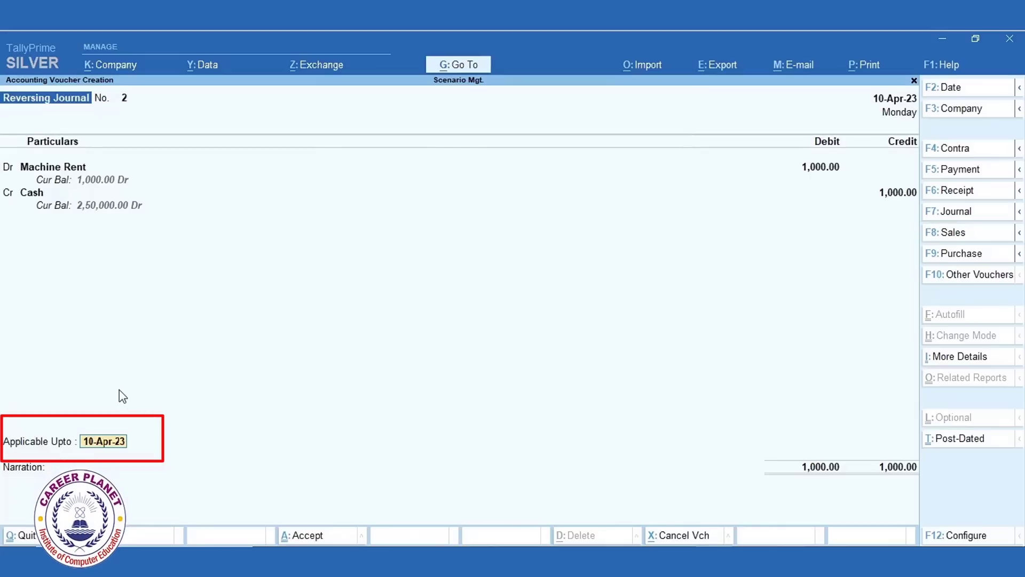
- Set the reversing journal's applicable-upto date to 1-May-23 and save the voucher without a narration
type("1-5")
key("Return")
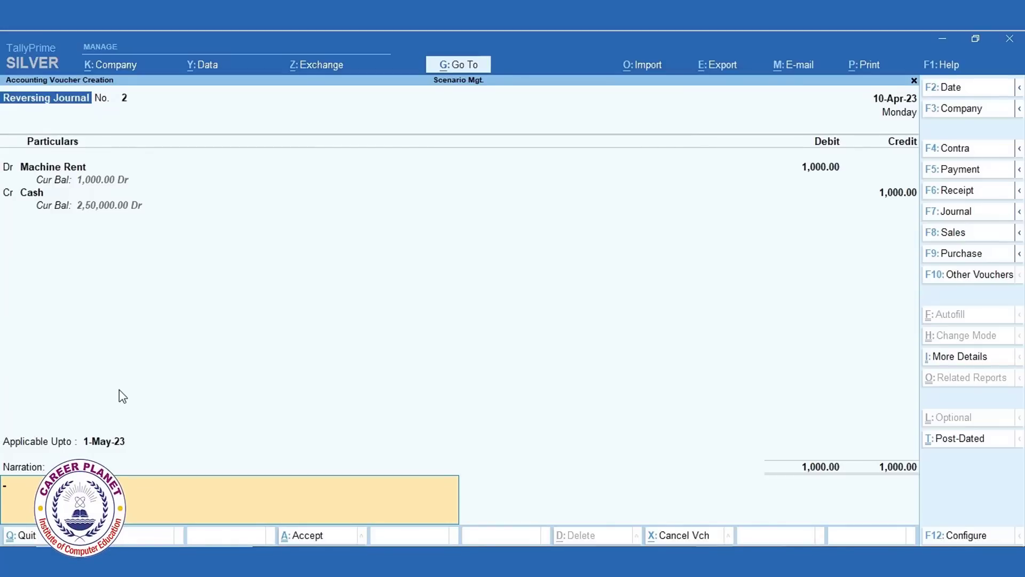
key("Return")
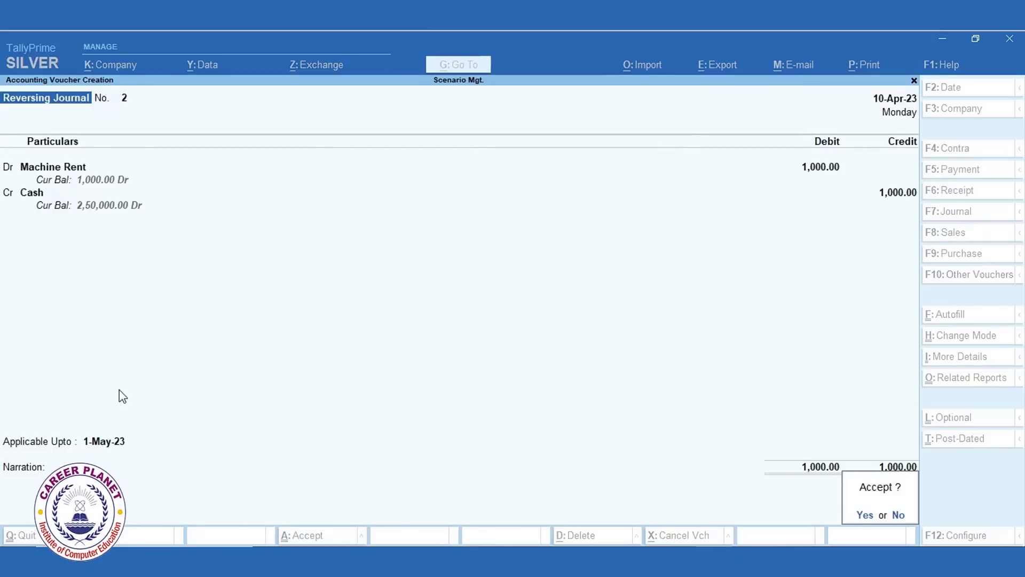
key("Return")
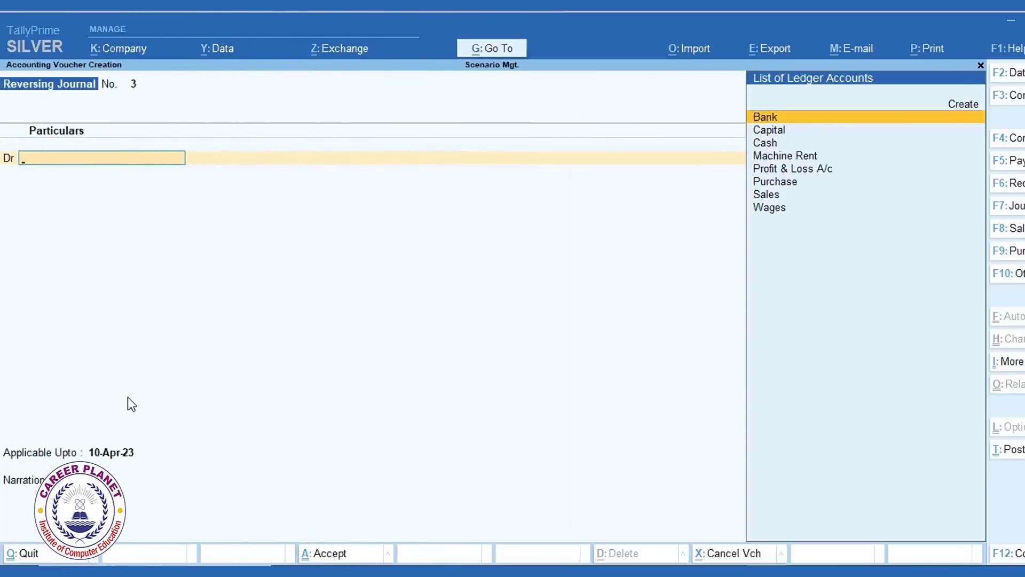
- Leave voucher entry and open the Profit & Loss A/c report
key("Escape")
key("Down")
key("Down")
key("Down")
key("Down")
key("Return")
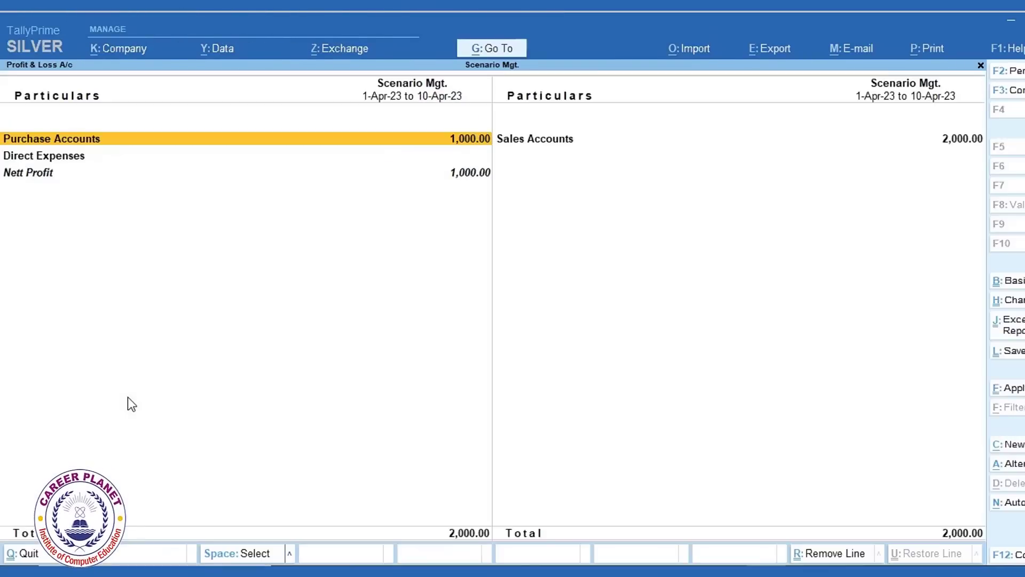
- Expand the Profit & Loss A/c to ledger detail and examine the direct expenses, nett profit and sales figures
key("alt+f5")
key("Down")
key("Down")
key("Down")
key("Down")
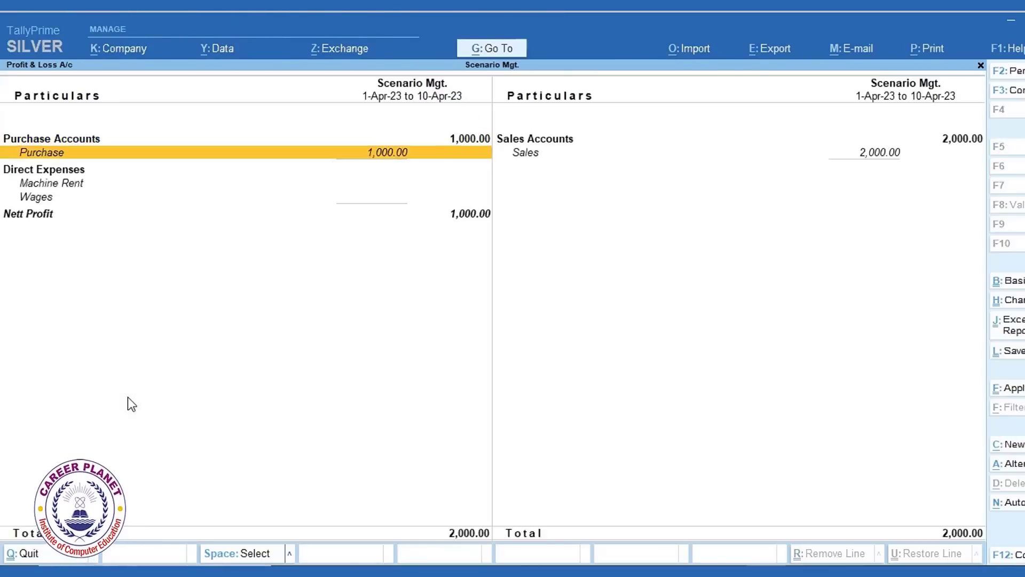
key("Down")
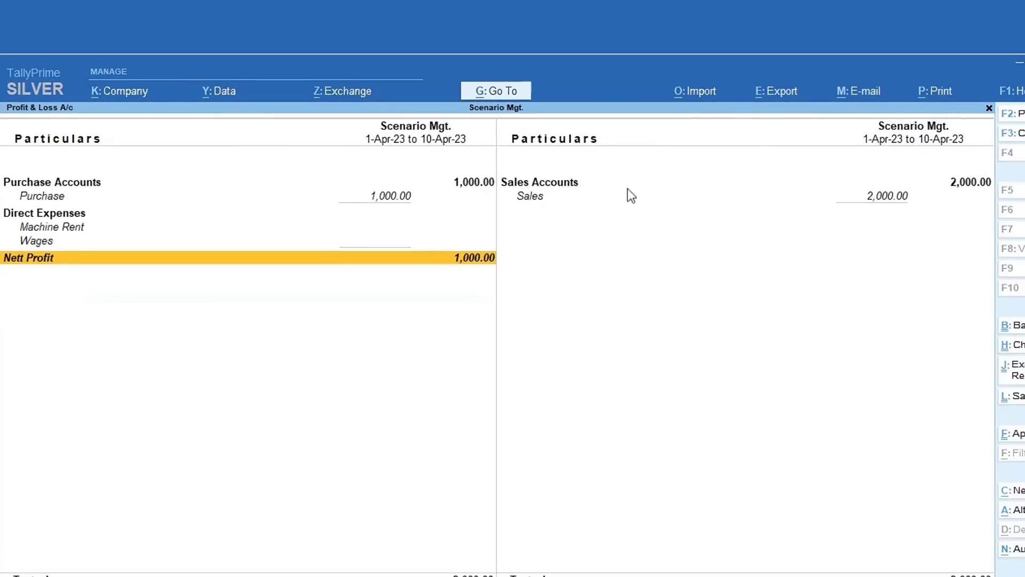
left_click(893, 202)
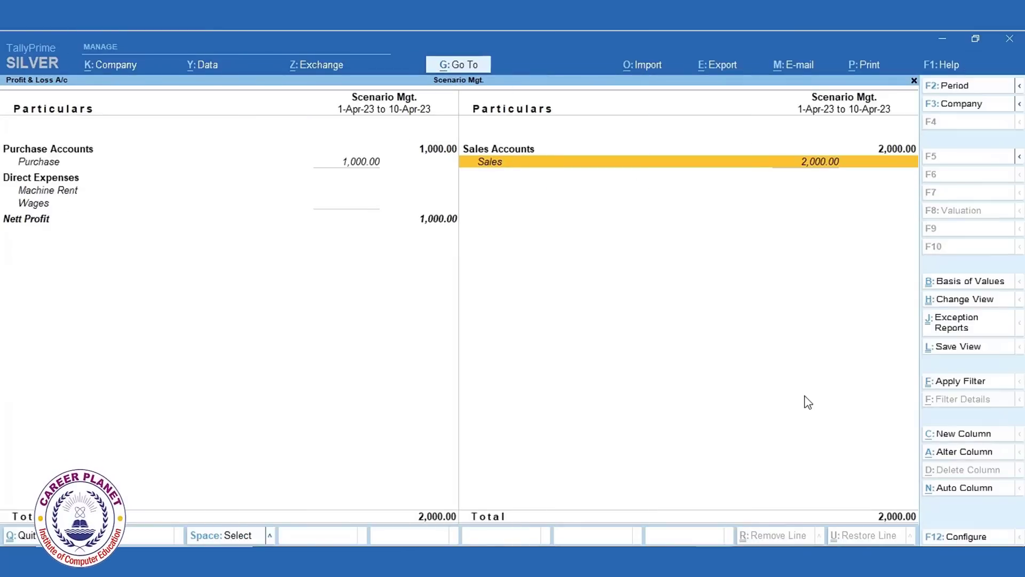
- Open the Memorandum Register from the exception reports and view the vouchers for April
key("Escape")
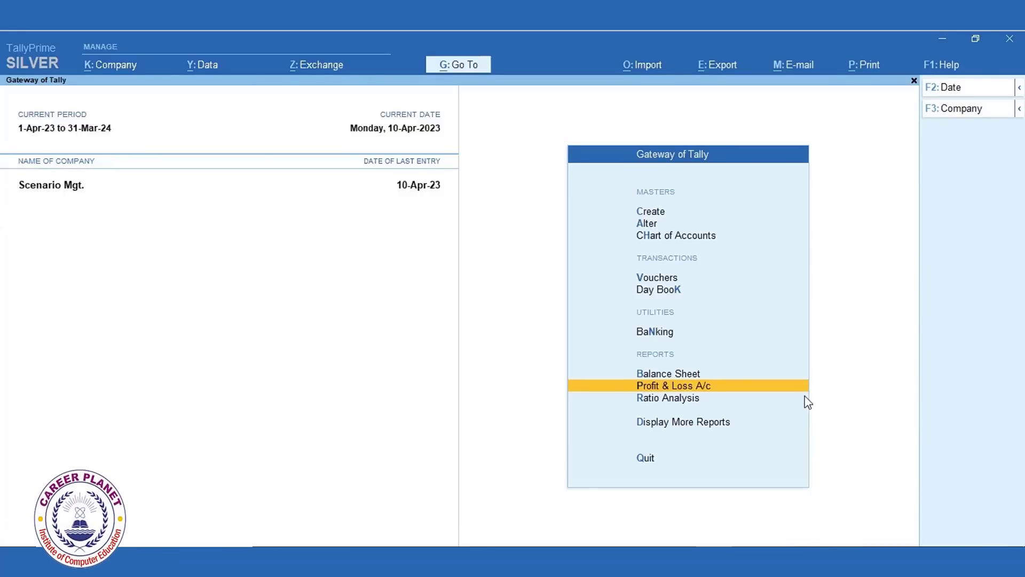
left_click(663, 427)
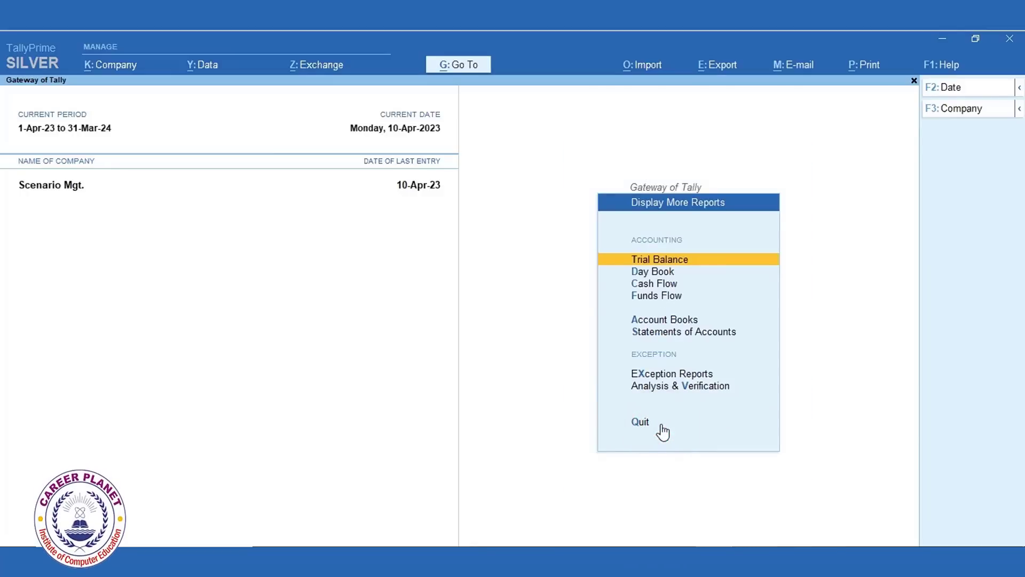
left_click(700, 375)
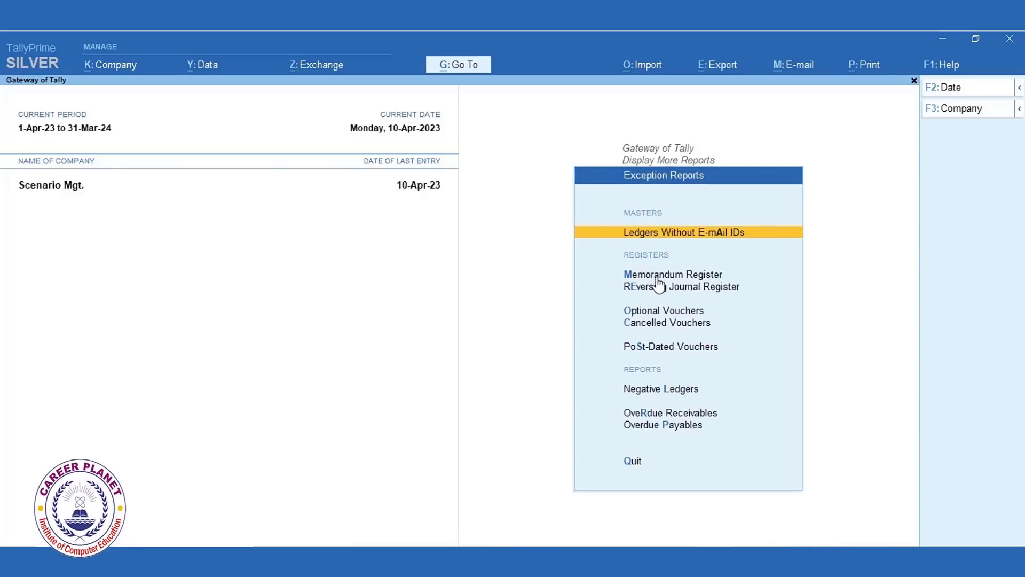
left_click(698, 274)
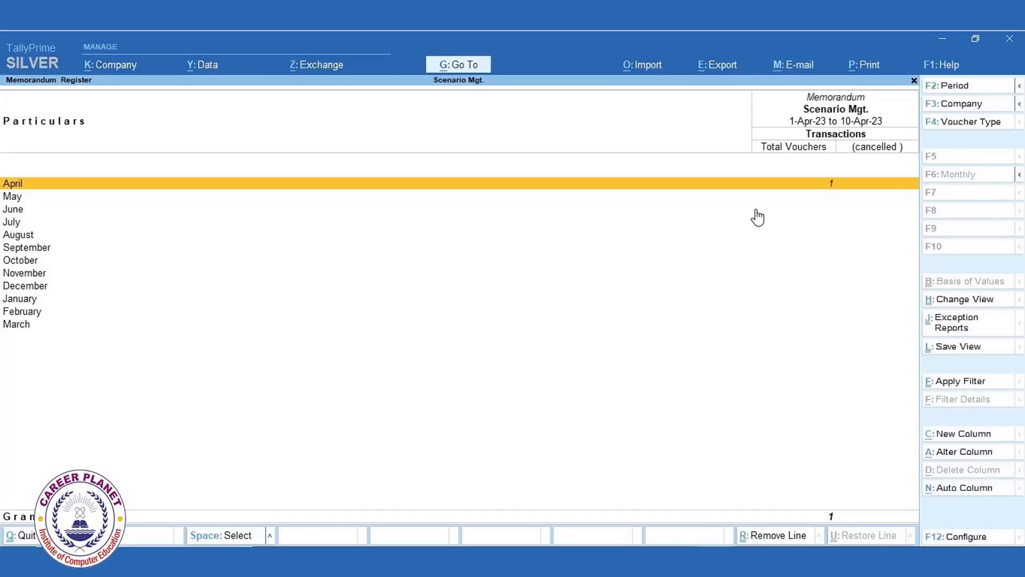
key("Return")
key("Escape")
key("Escape")
- Open the Reversing Journal Register and view the April vouchers, returning to the exception reports
key("Down")
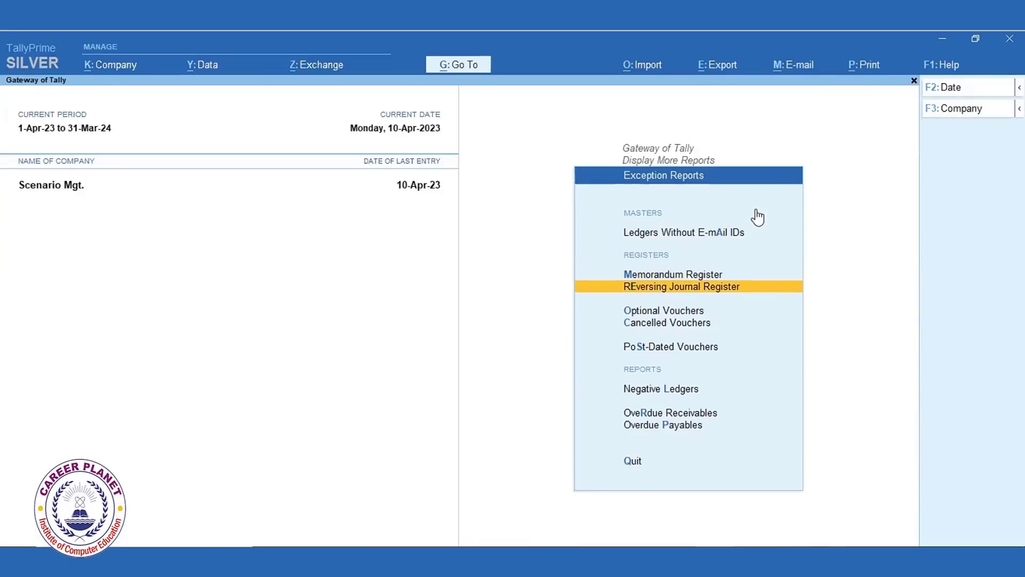
key("Return")
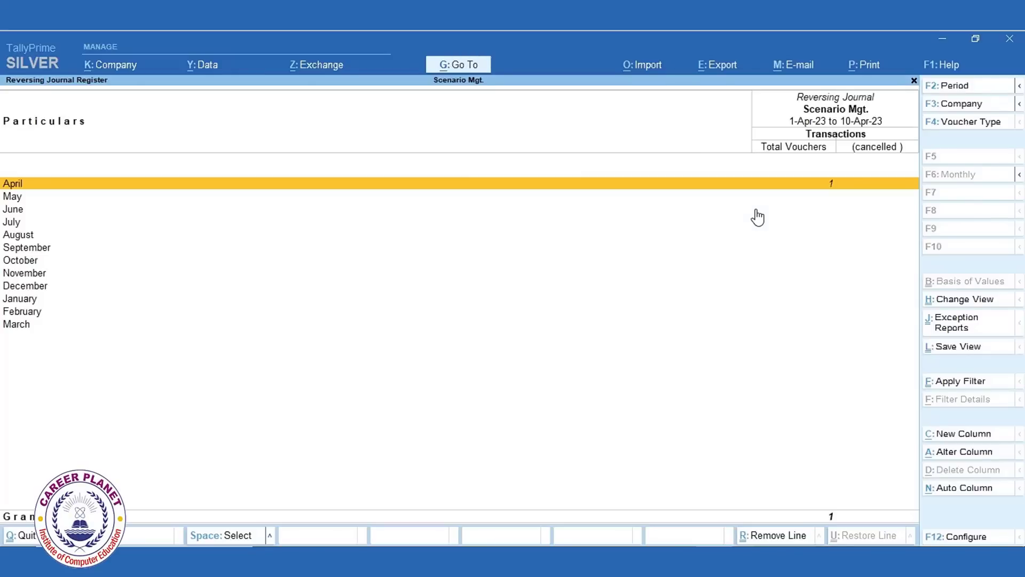
key("Return")
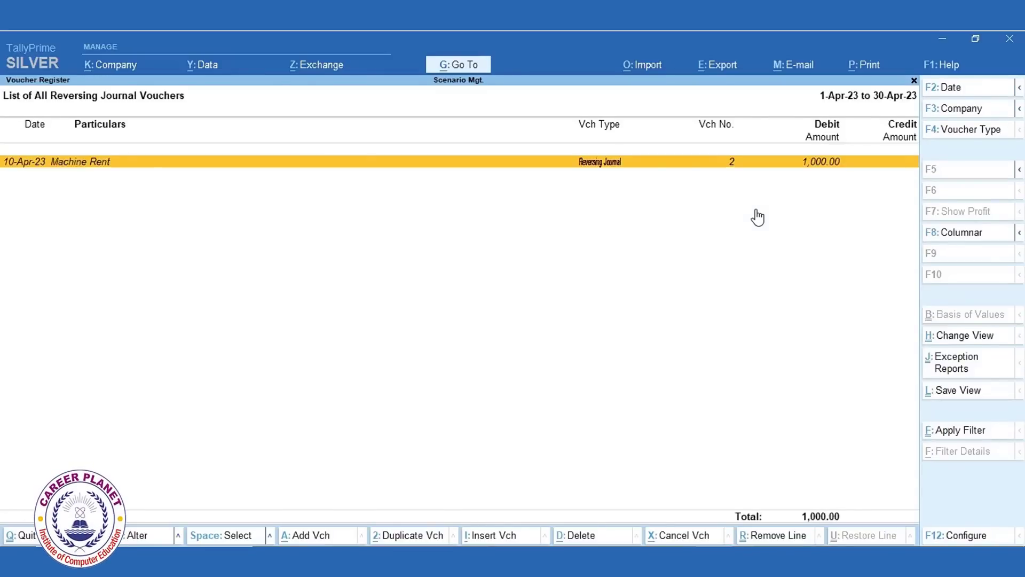
key("Escape")
key("Escape")
- Open the Wages payment voucher from the Optional Vouchers register
key("Down")
key("Return")
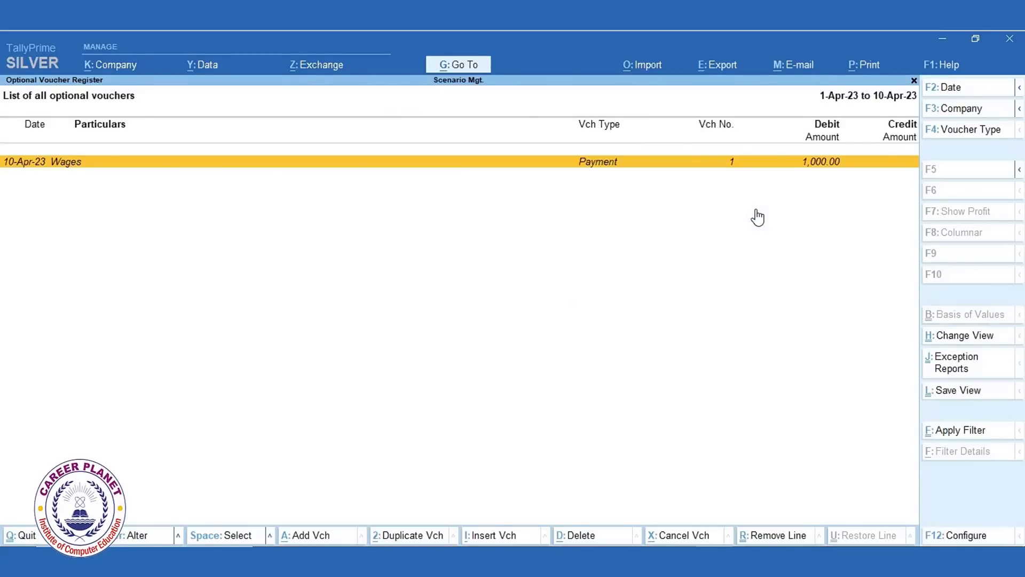
key("Return")
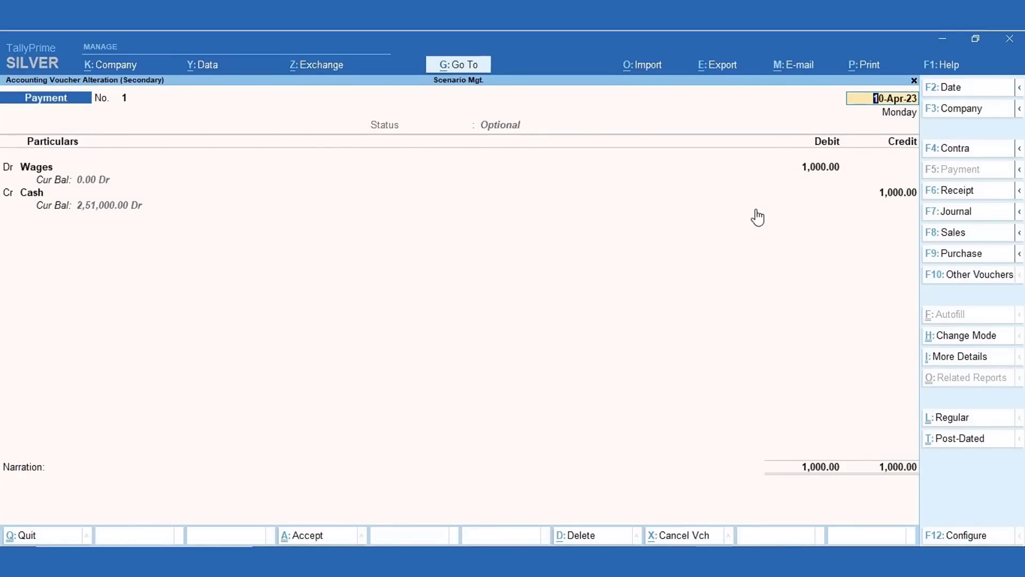
- Switch the Wages payment voucher to regular and back to optional, save it and leave the register
key("ctrl+l")
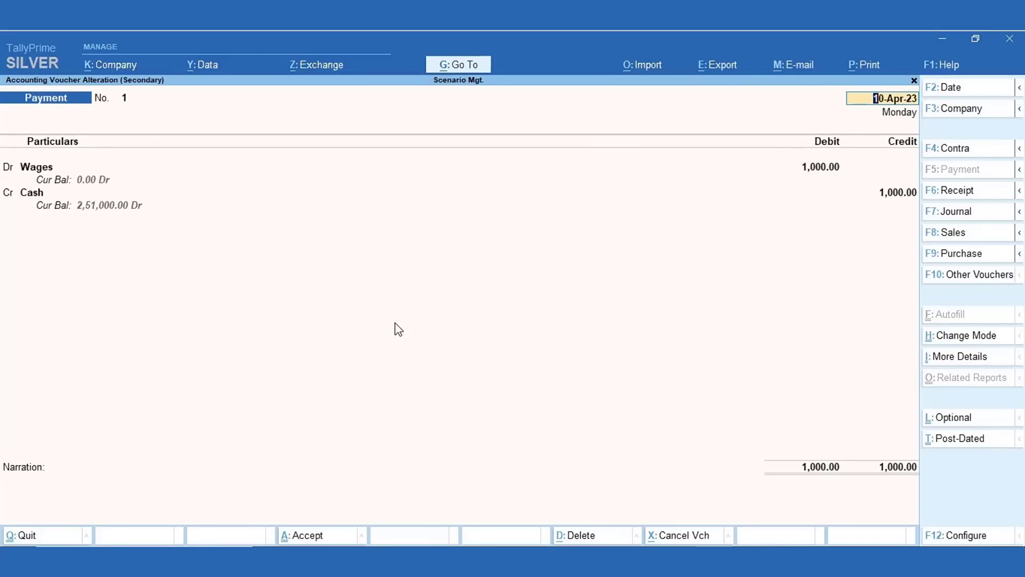
key("ctrl+l")
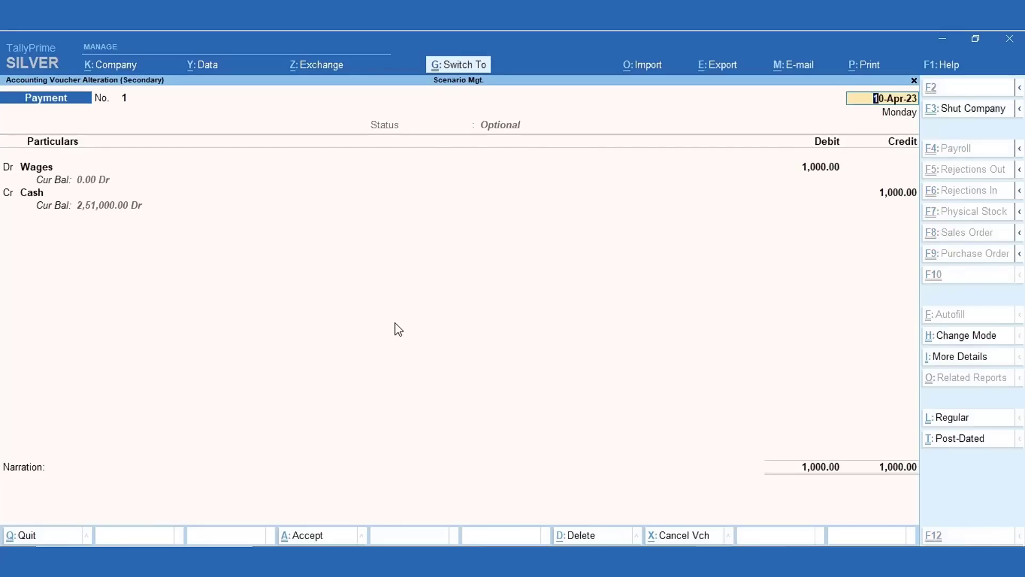
key("ctrl+a")
key("Escape")
key("Escape")
- Return to the Gateway of Tally and open the Day Book
key("Up")
key("Up")
key("Up")
key("Up")
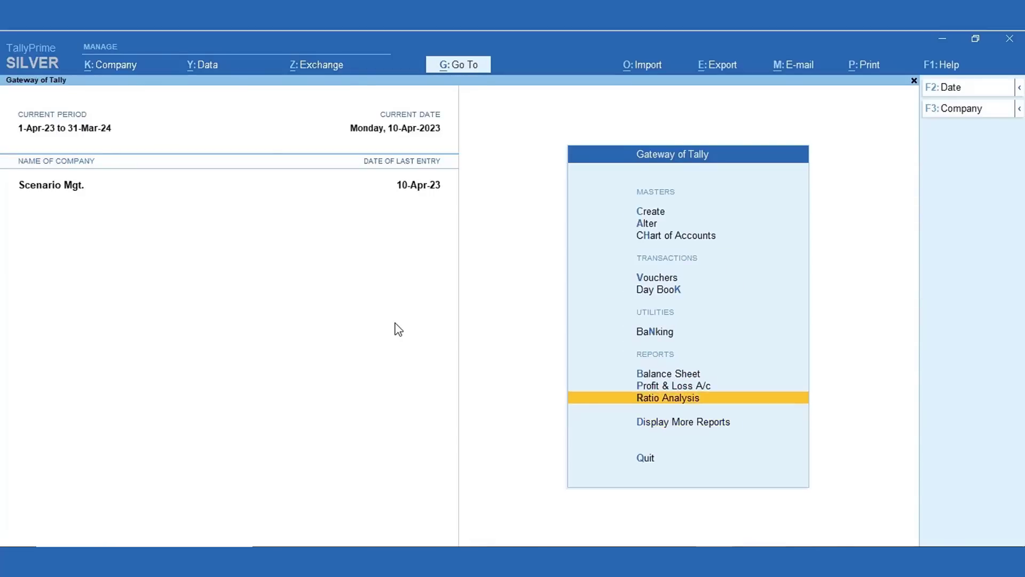
key("Up")
key("Return")
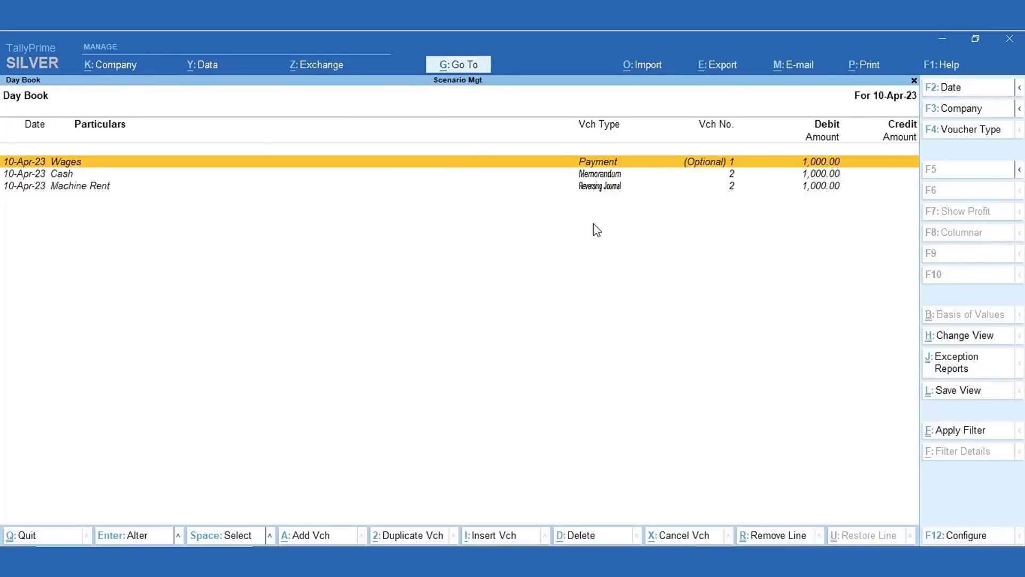
- Set the Day Book period from 1-4-2023 to 10-4-2023
key("alt+F2")
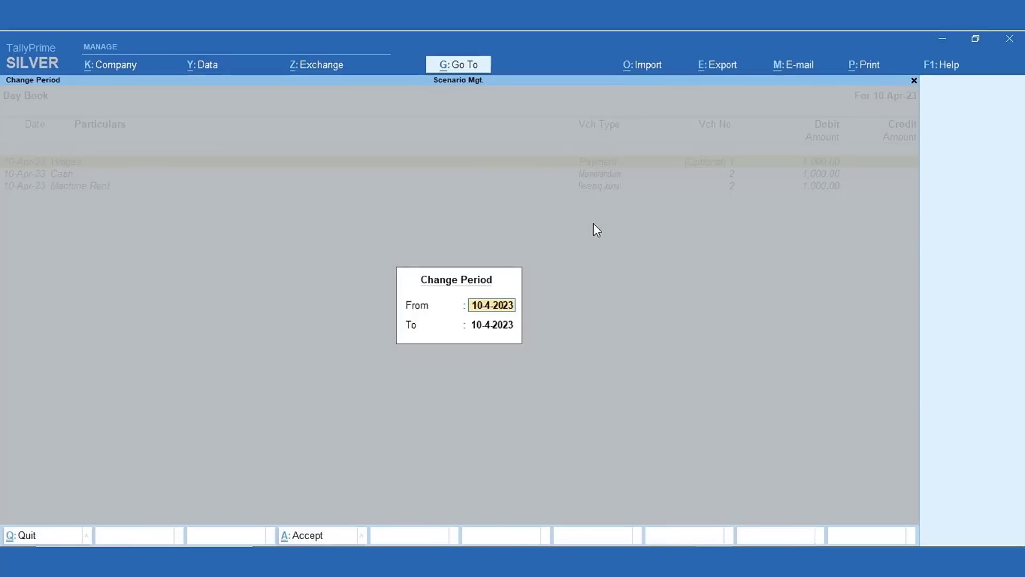
type("1")
key("Return")
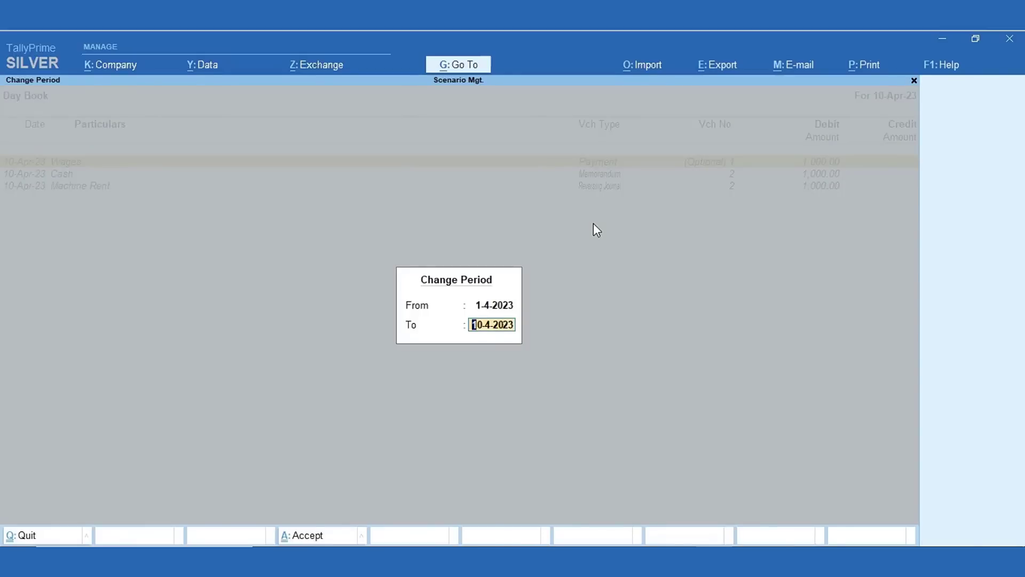
key("Return")
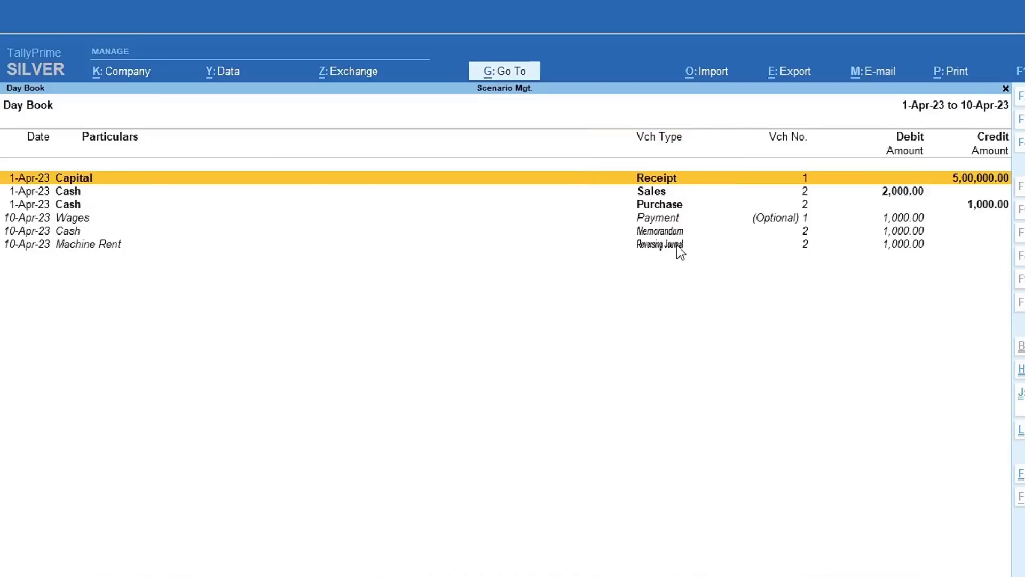
- Leave the Day Book and open the list of masters for creation
key("Escape")
key("Up")
key("Up")
key("Up")
key("Up")
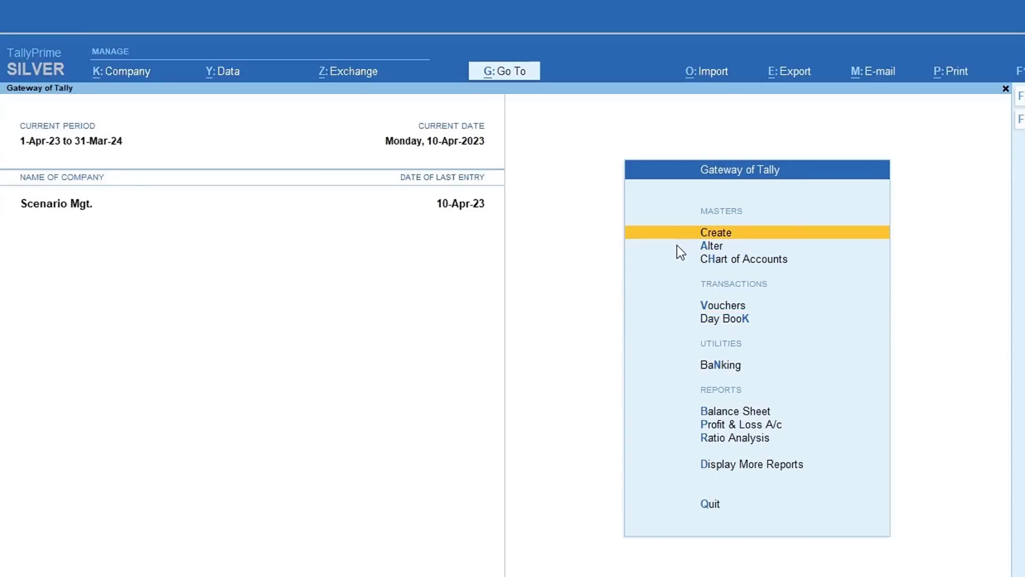
left_click(728, 233)
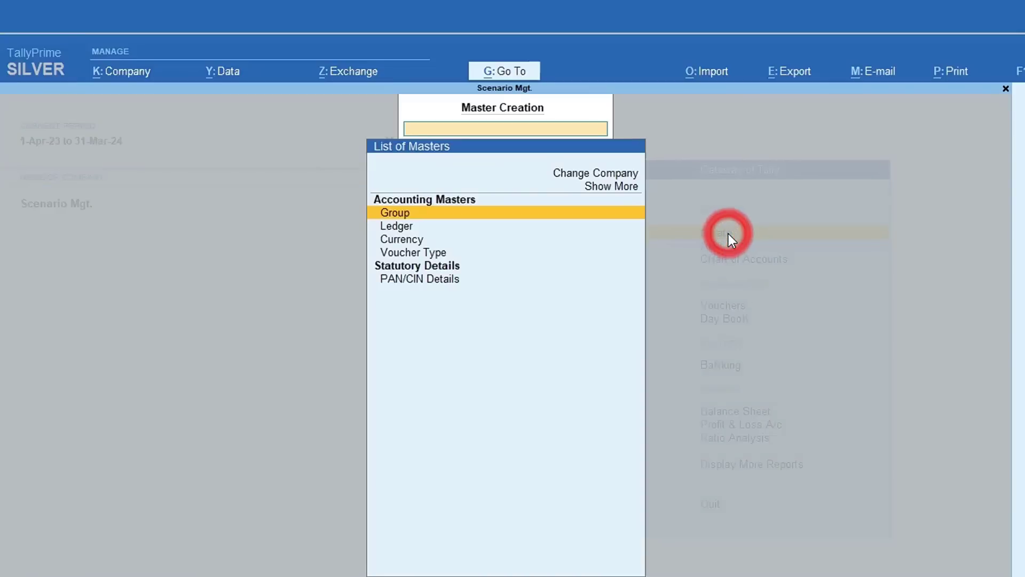
- Expand the list of masters to show more master types
key("Down")
key("Down")
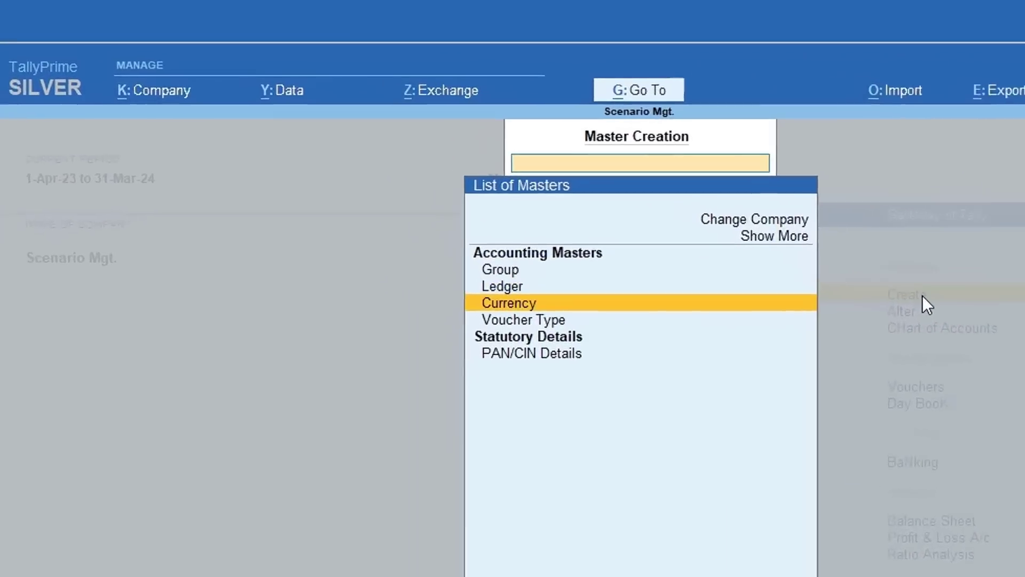
key("Down")
key("Up")
key("Up")
key("Up")
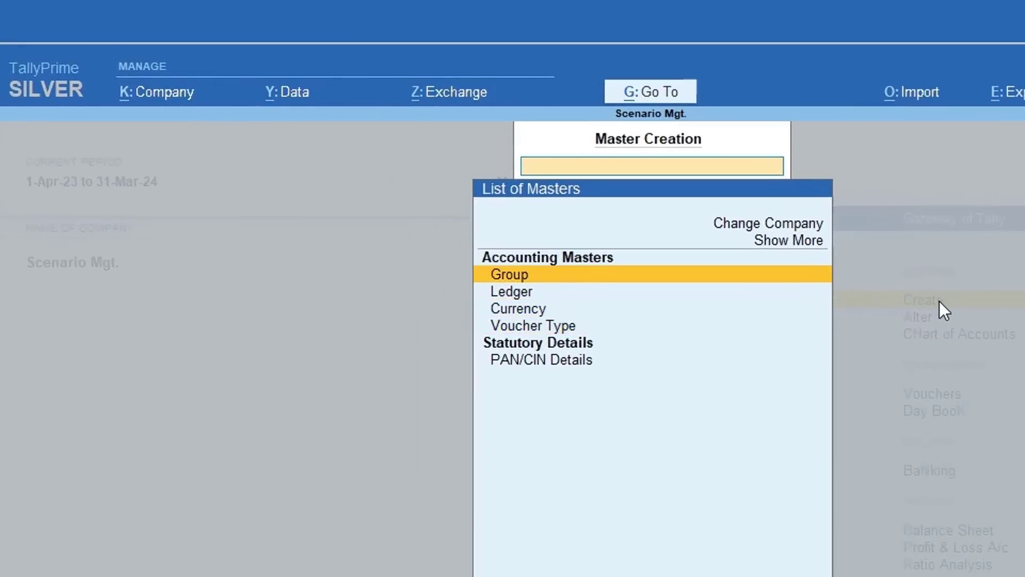
key("Up")
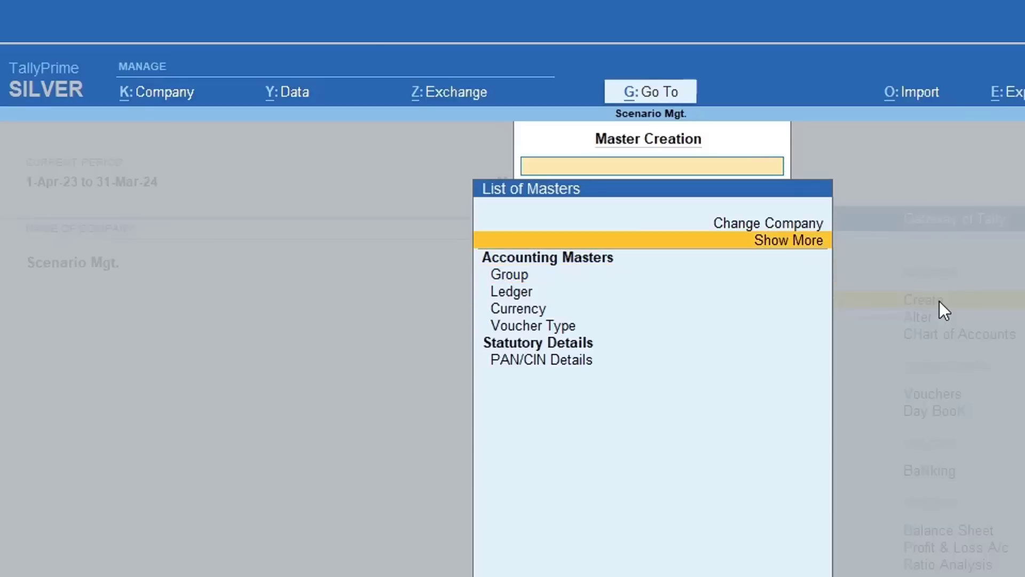
key("Return")
- Start creating a Scenario master
key("Down")
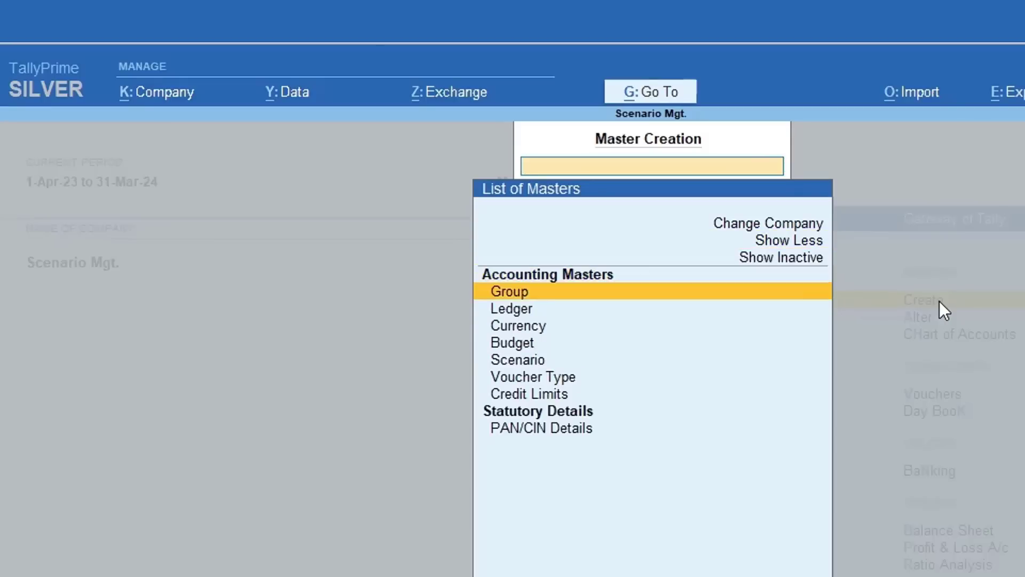
key("Down")
key("Down")
key("Down")
key("Down")
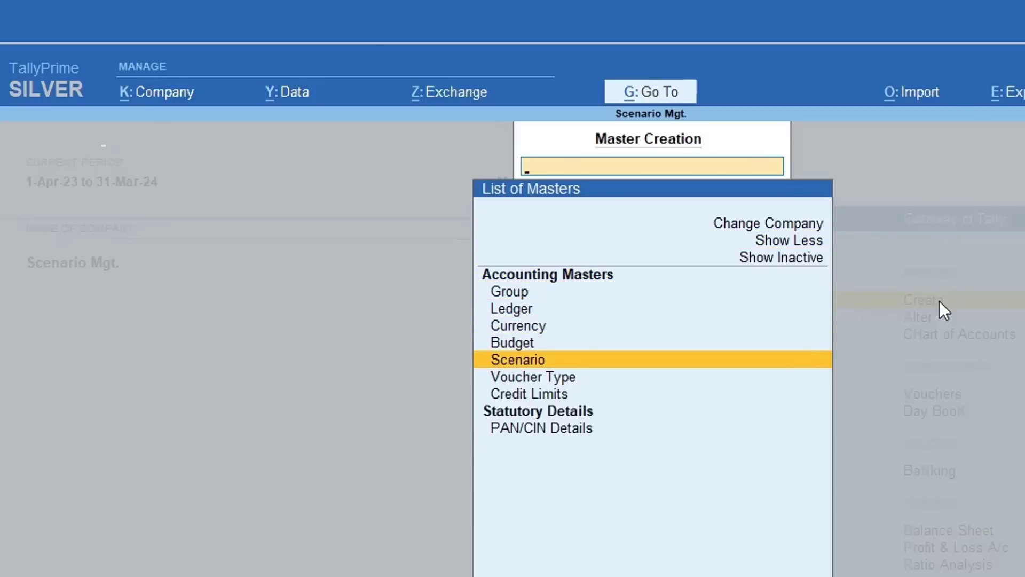
key("Return")
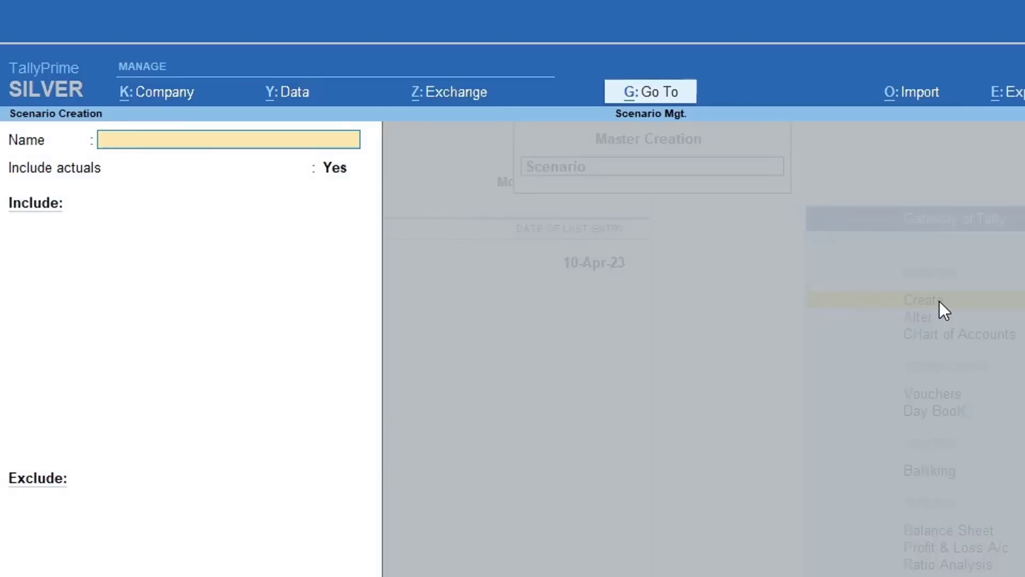
- Name the scenario Future Exp. and keep Include actuals set to Yes
type("Future exp.")
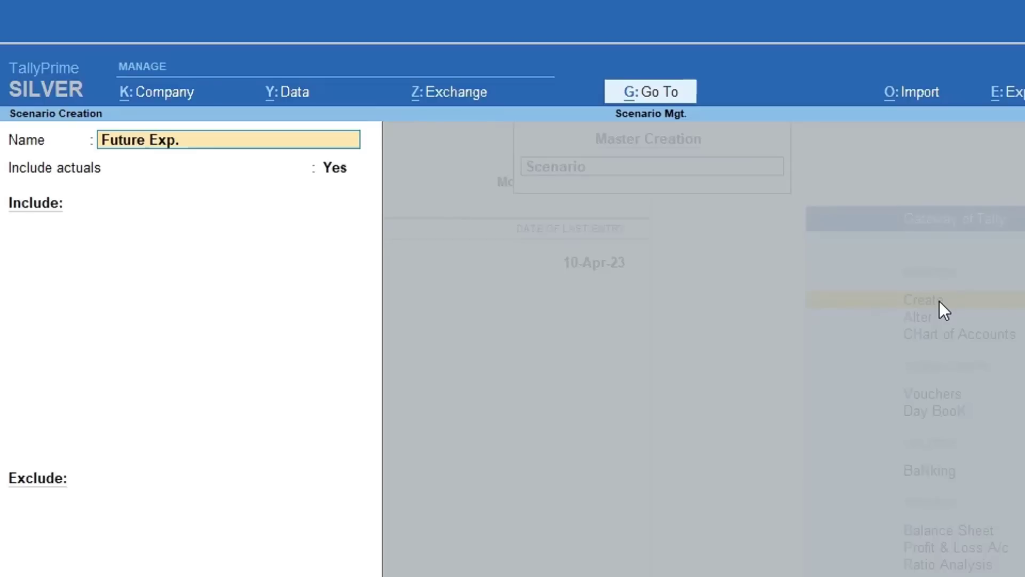
key("Return")
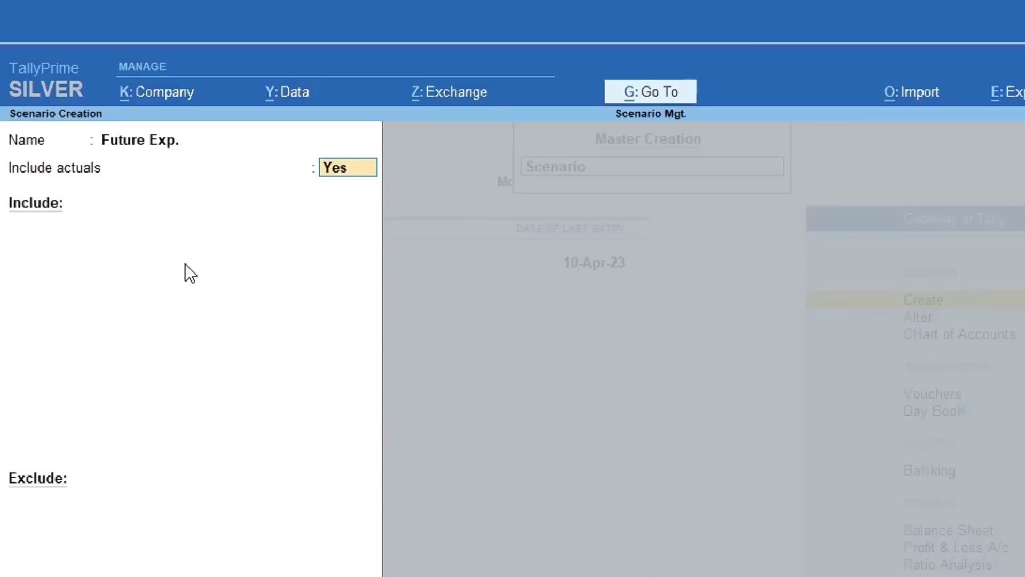
key("Return")
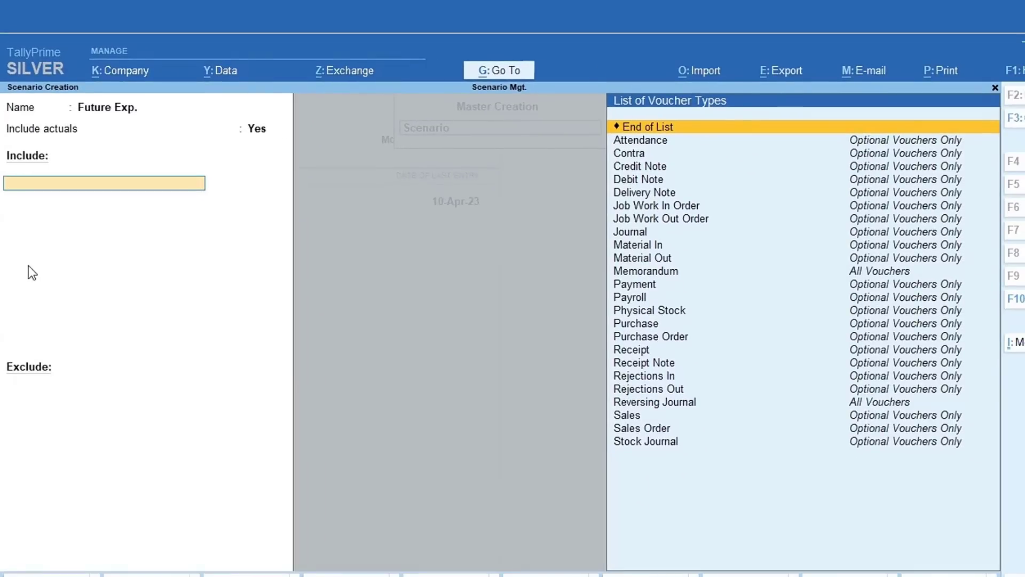
- Include the Memorandum, Reversing Journal and Payment voucher types in the scenario and end the inclusion list
left_click(646, 271)
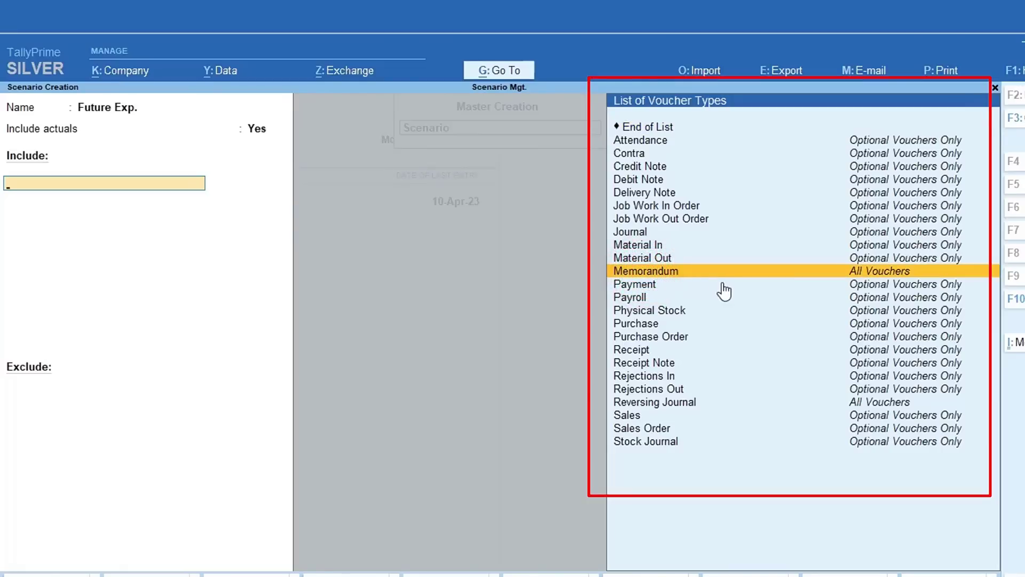
left_click(838, 276)
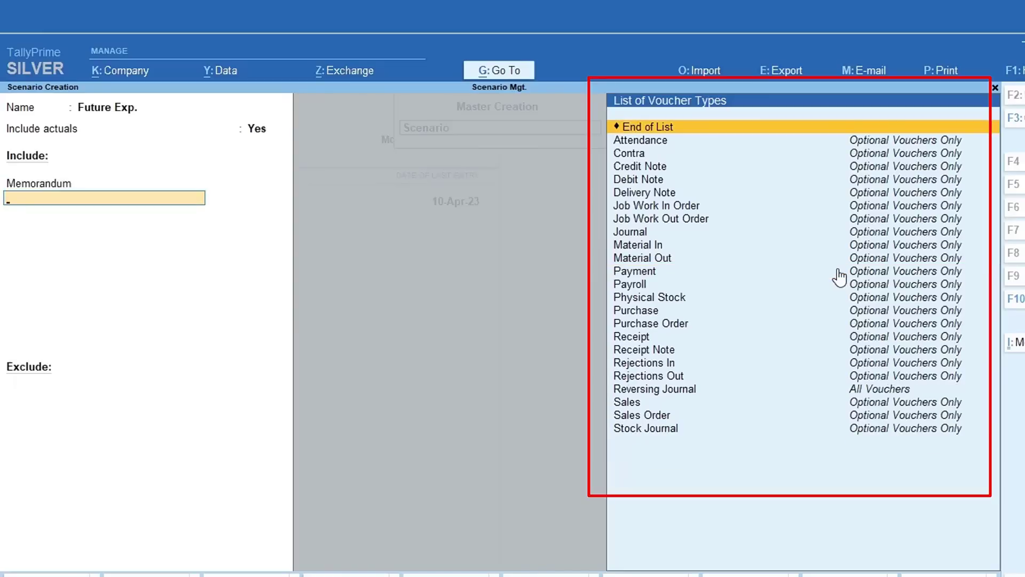
left_click(876, 389)
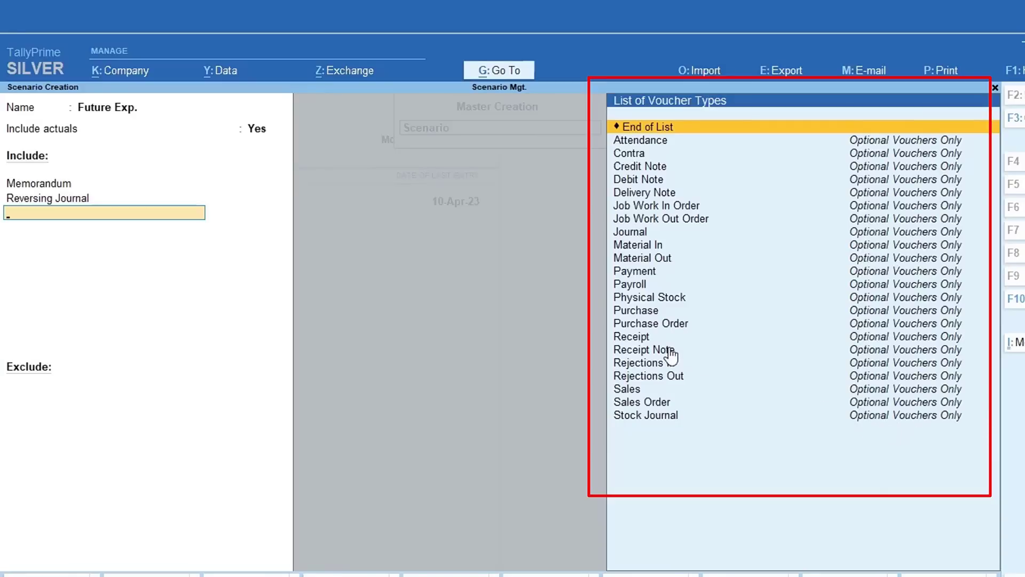
left_click(653, 273)
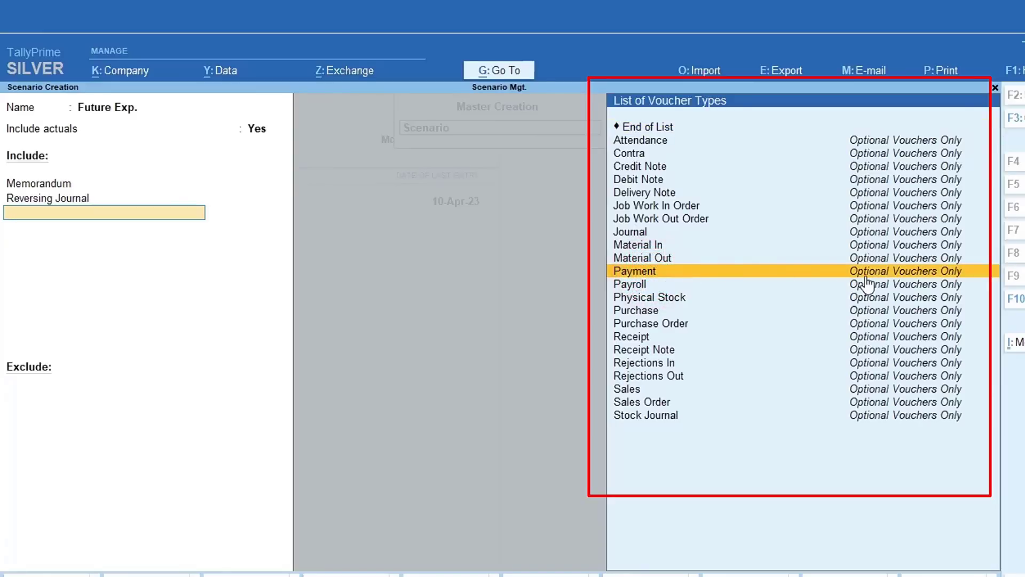
key("Return")
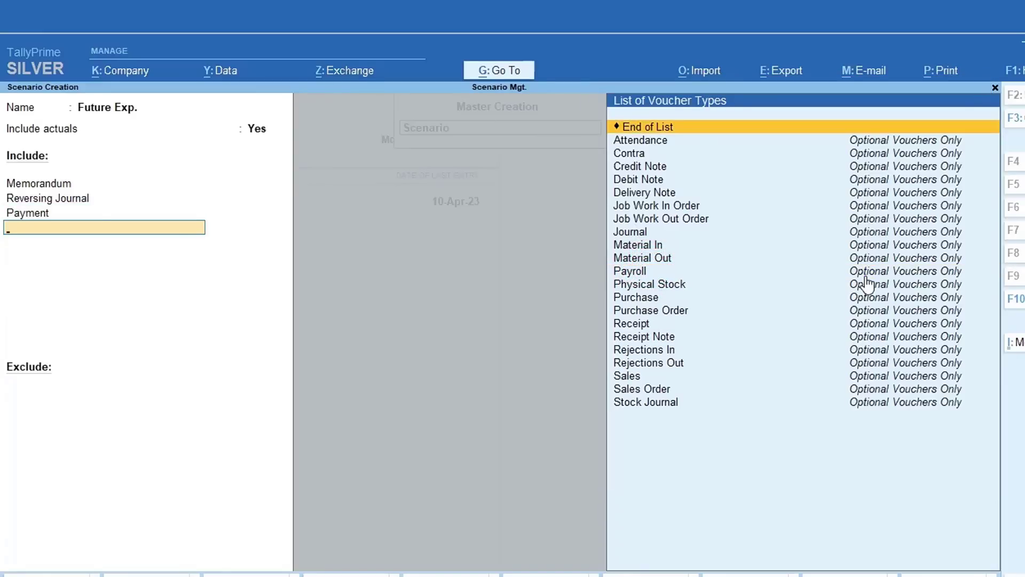
key("Return")
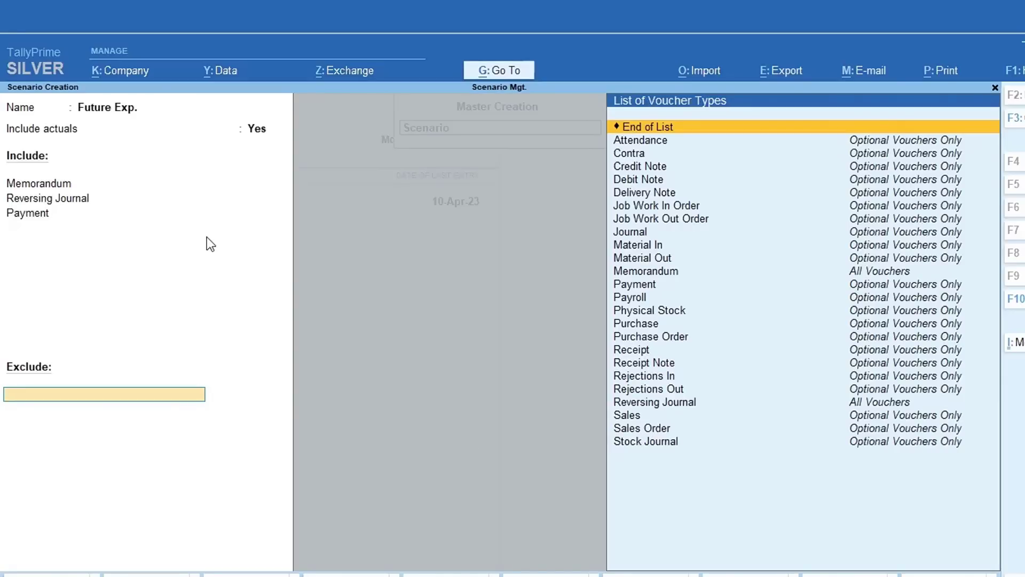
- Save the scenario with no voucher types excluded and return to the Gateway of Tally
left_click(644, 229)
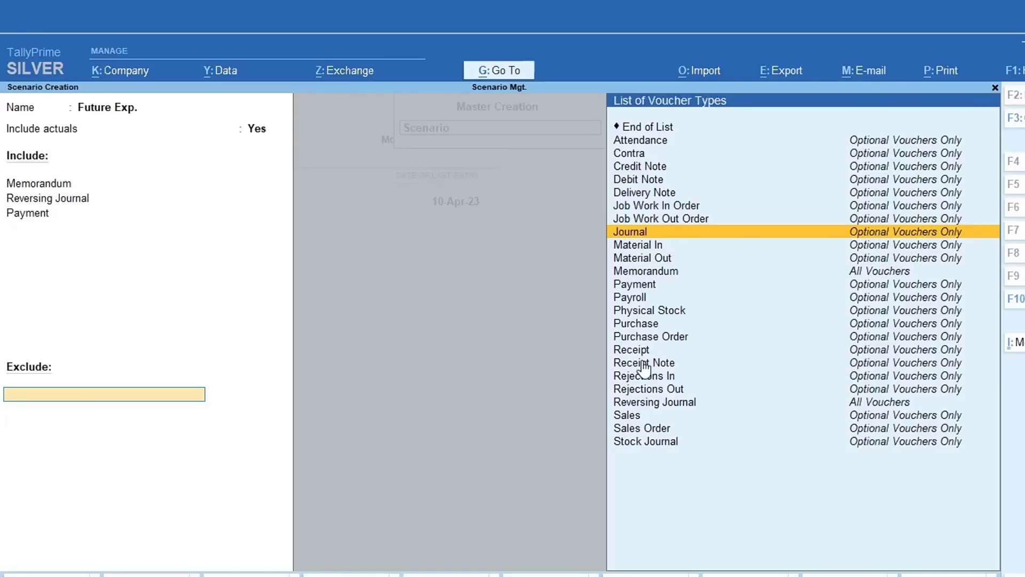
left_click(662, 129)
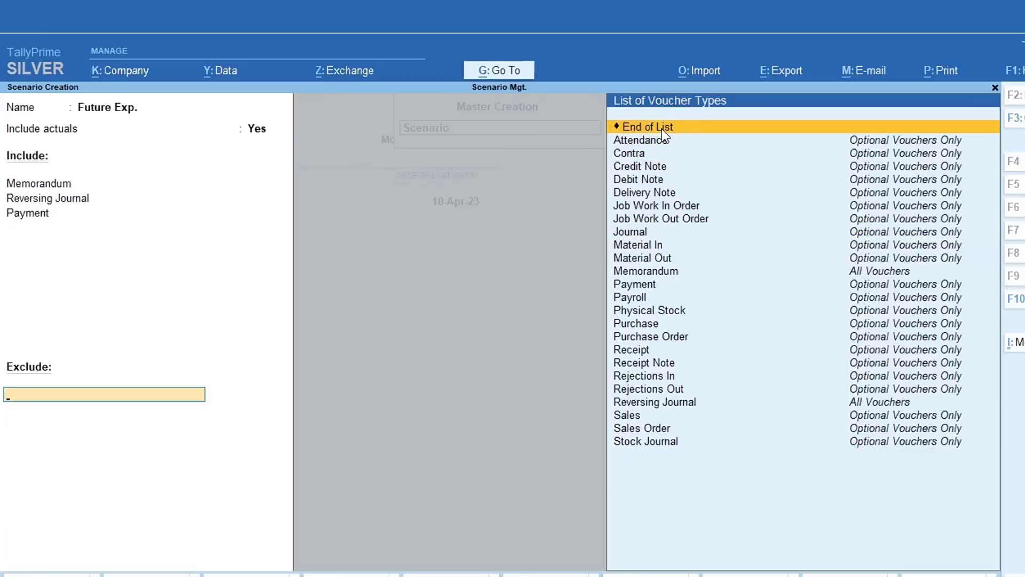
key("Return")
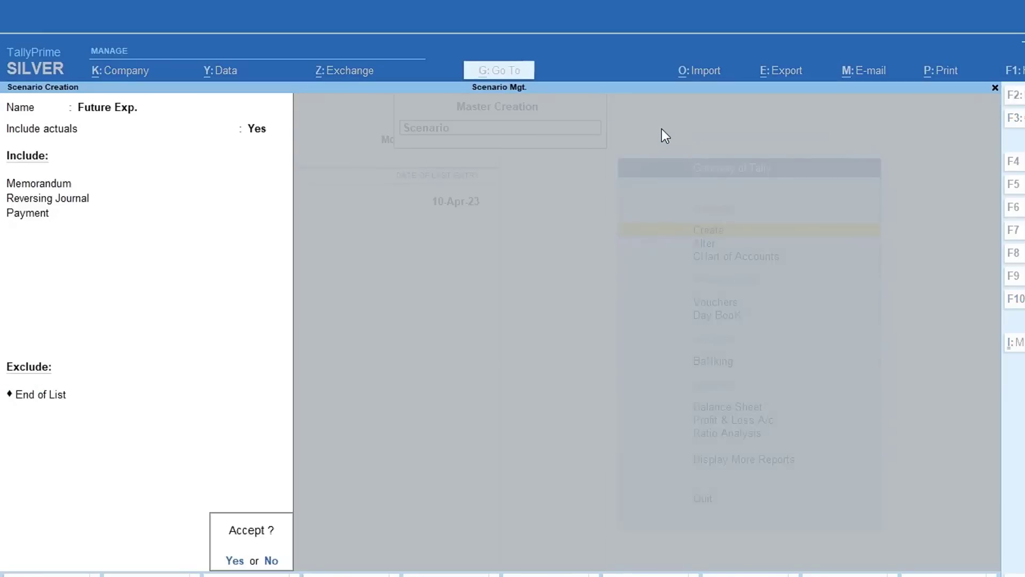
key("Return")
key("Escape")
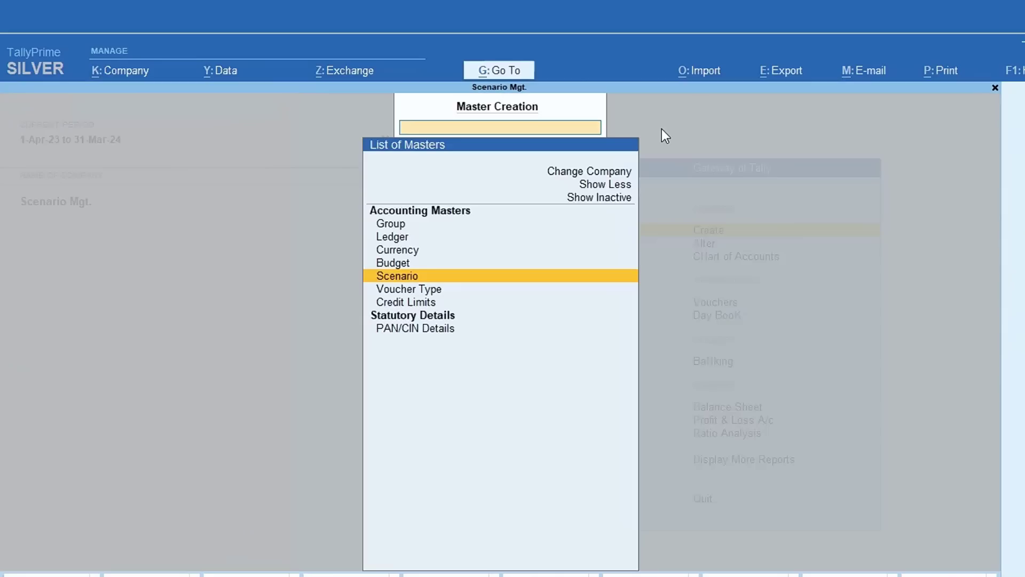
key("Escape")
- Open the Profit & Loss A/c report
key("Down")
key("Down")
key("Down")
key("Down")
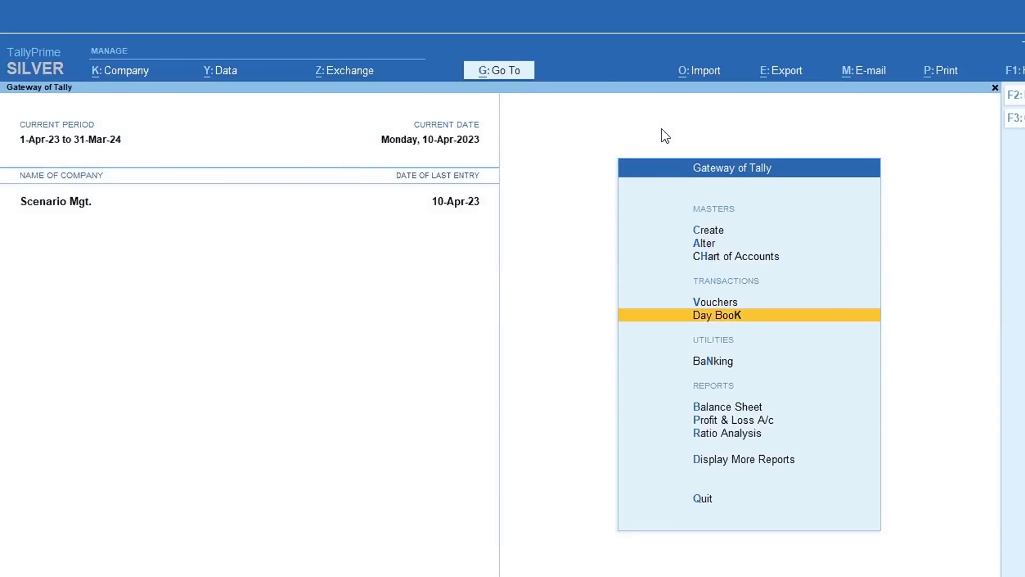
key("Down")
key("Down")
key("Down")
key("Return")
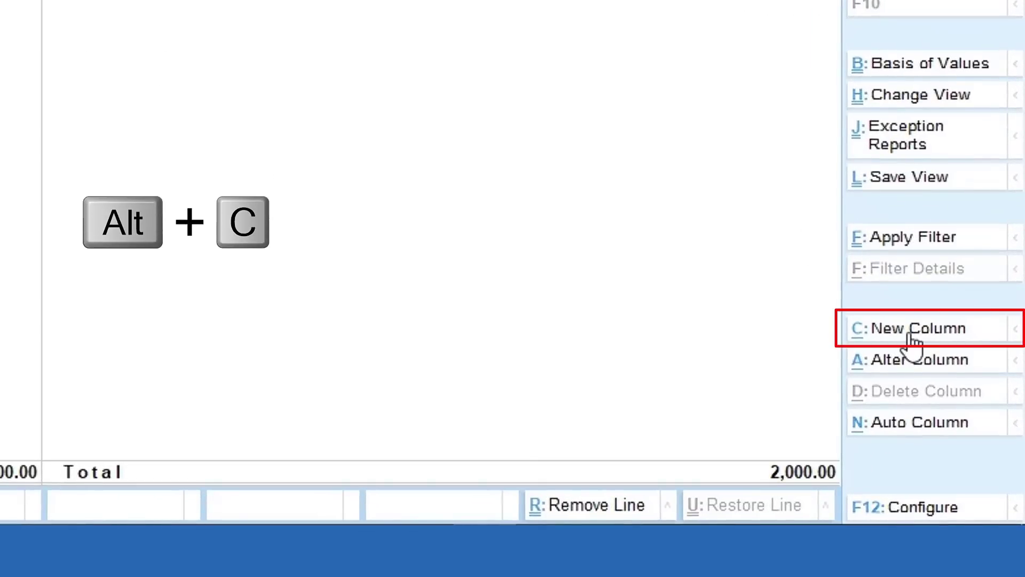
- Add a report column from 1-Apr-23 with a blank end date, showing Future Exp. values without variance
key("alt+c")
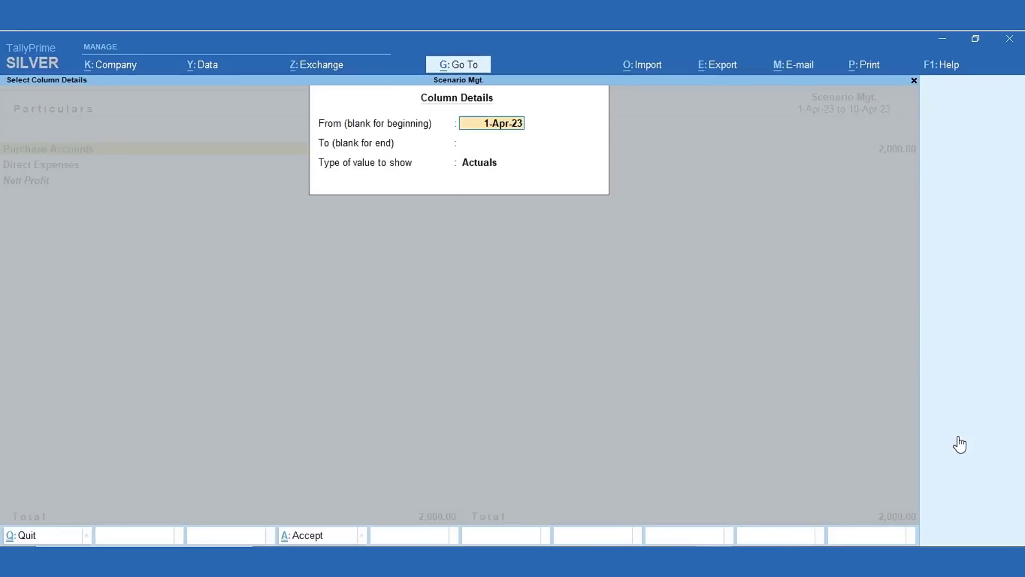
key("Return")
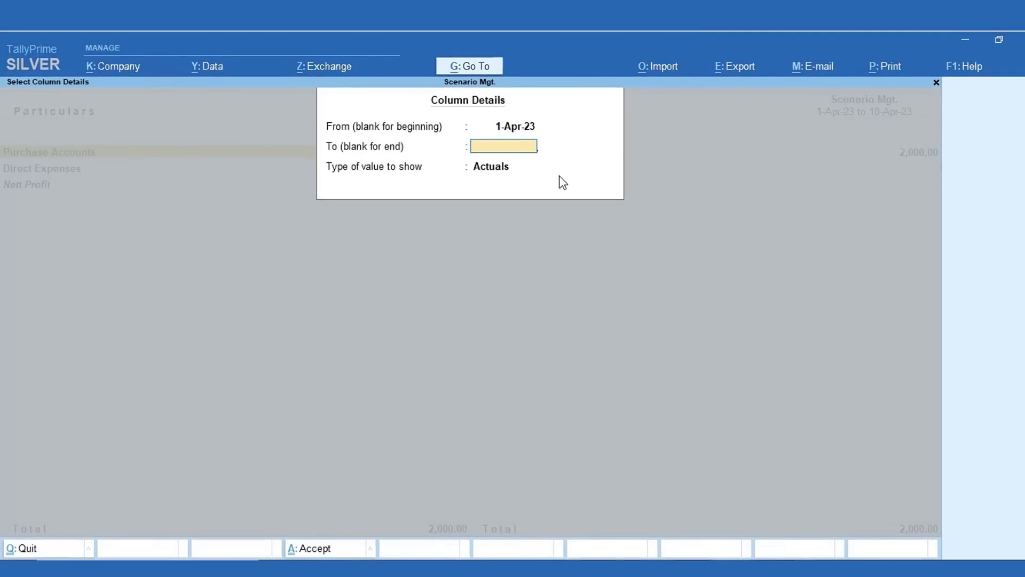
key("Return")
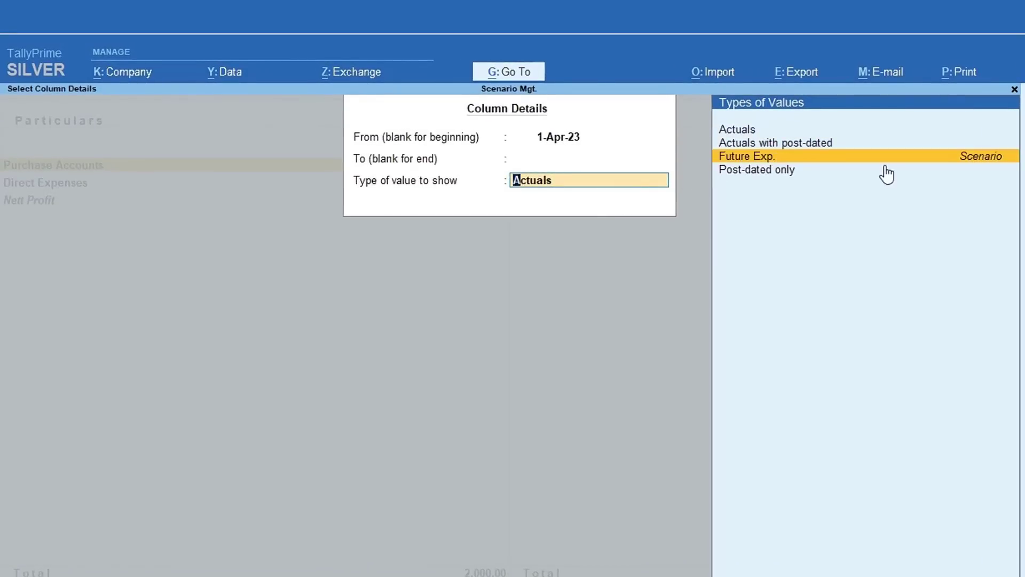
key("Return")
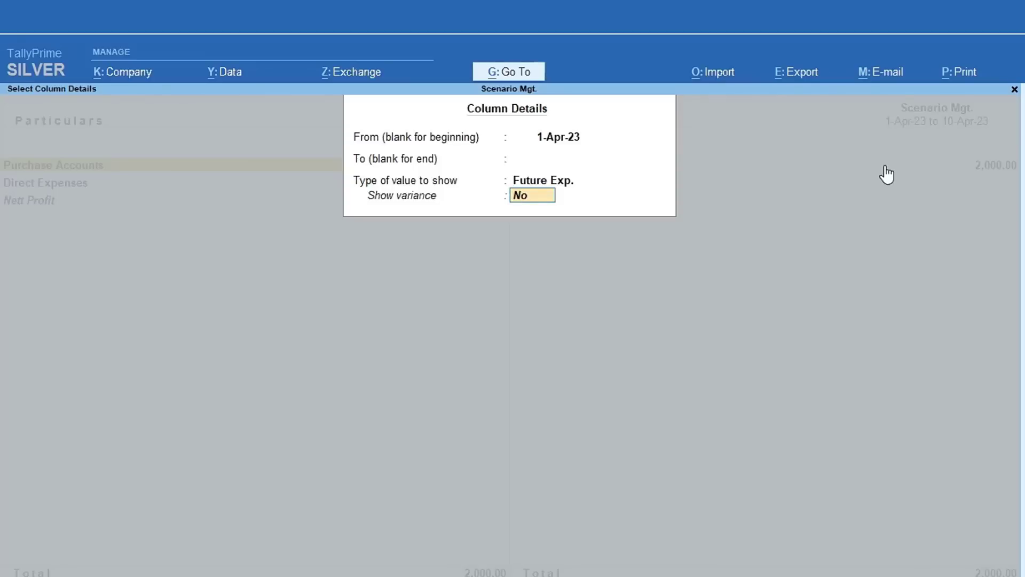
key("Return")
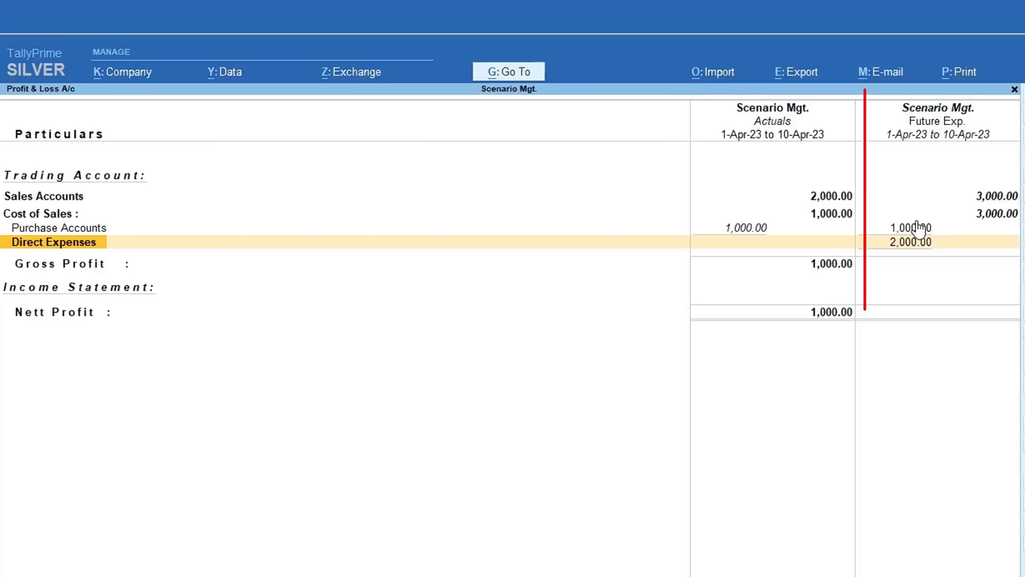
- Show the Profit & Loss A/c in detail and review the sales, purchase, direct expenses and machine rent figures in the Future Exp. column
key("alt+F5")
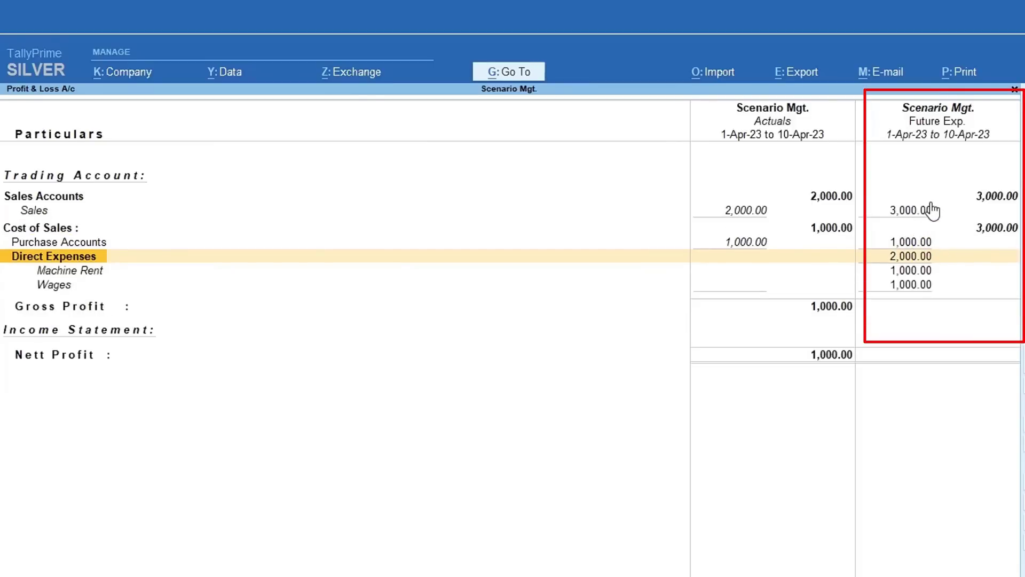
key("Up")
key("Up")
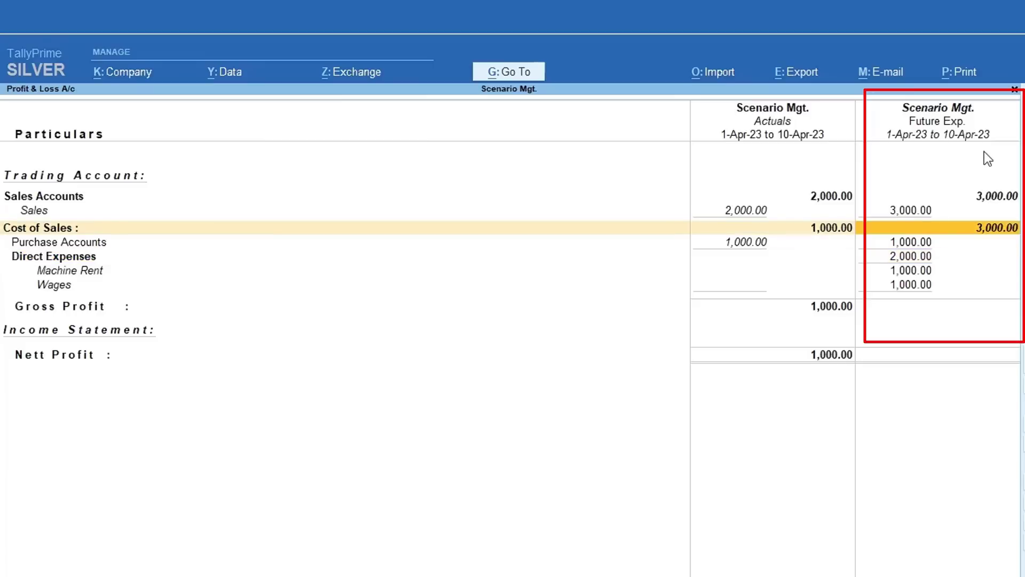
left_click(911, 211)
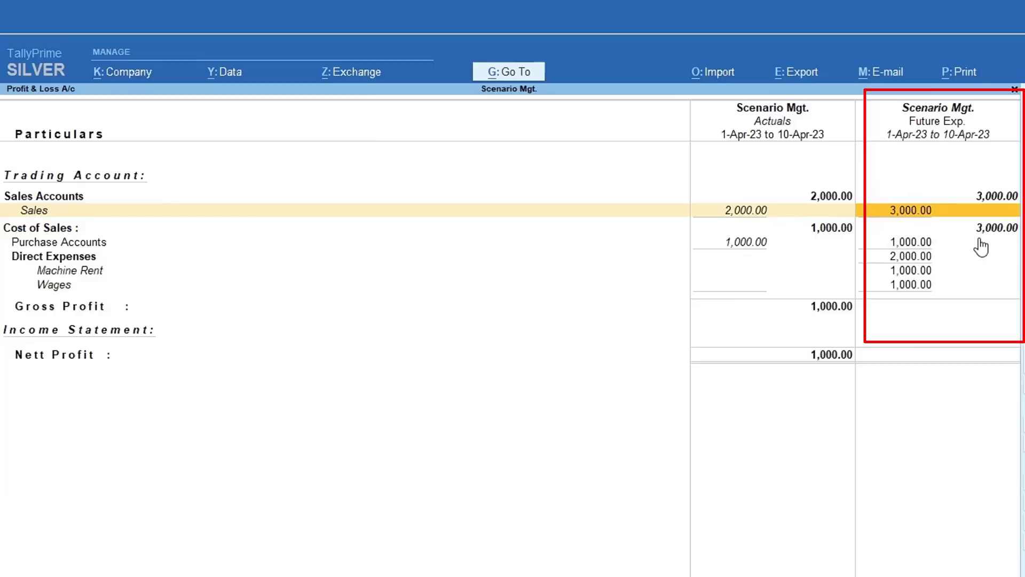
left_click(925, 243)
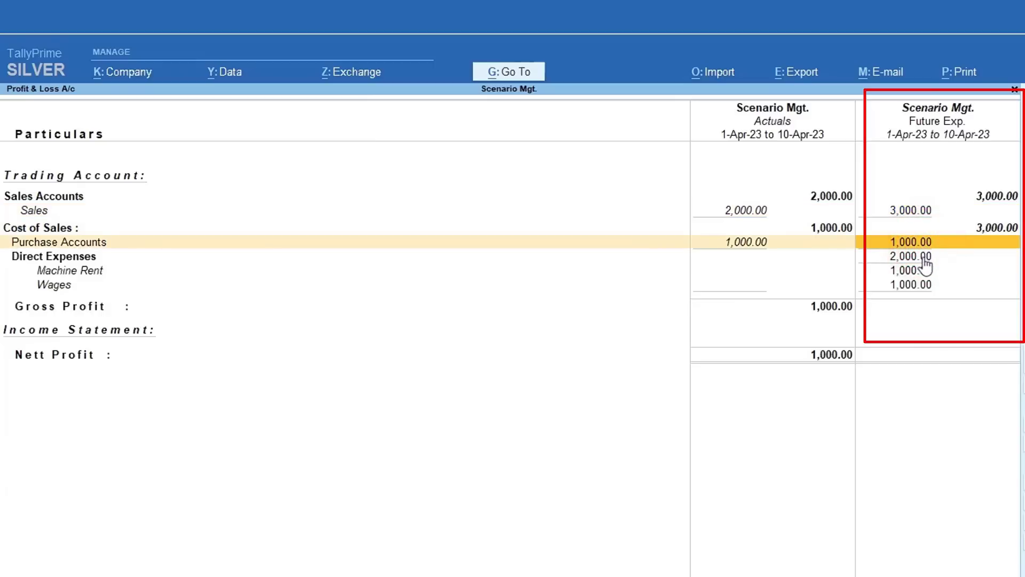
left_click(924, 259)
left_click(927, 272)
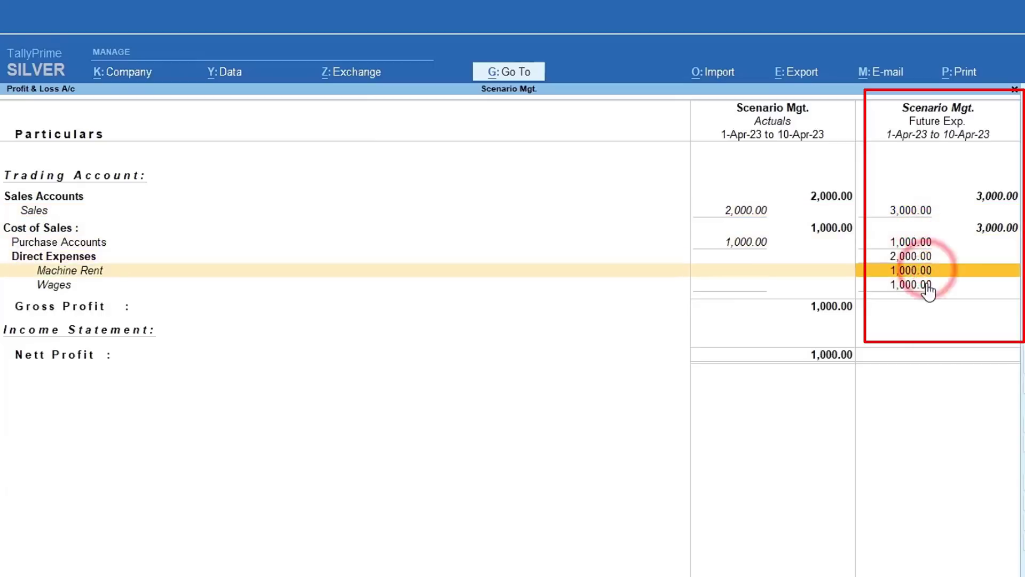
- Open the ledger vouchers behind the Wages amount in the Future Exp. column
left_click(927, 284)
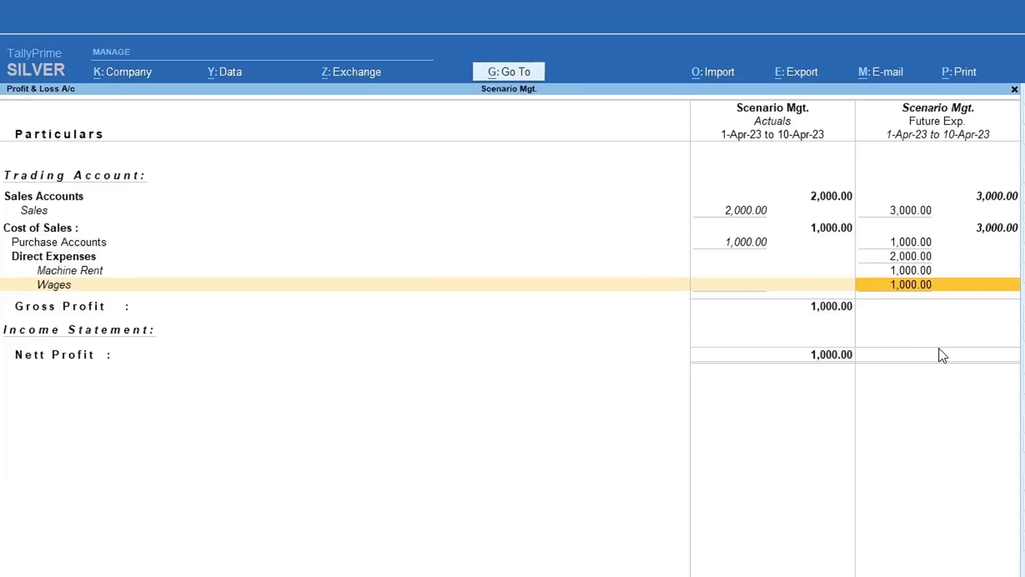
key("Return")
key("Return")
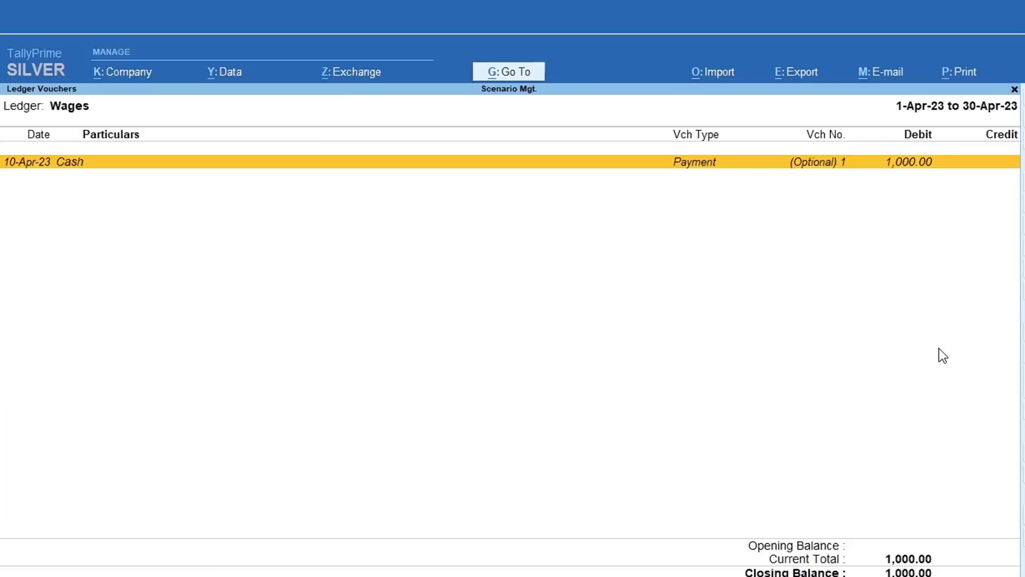
- Set the Wages amount in the optional payment voucher to 500, save it and return to the Profit & Loss A/c
key("Return")
key("Return")
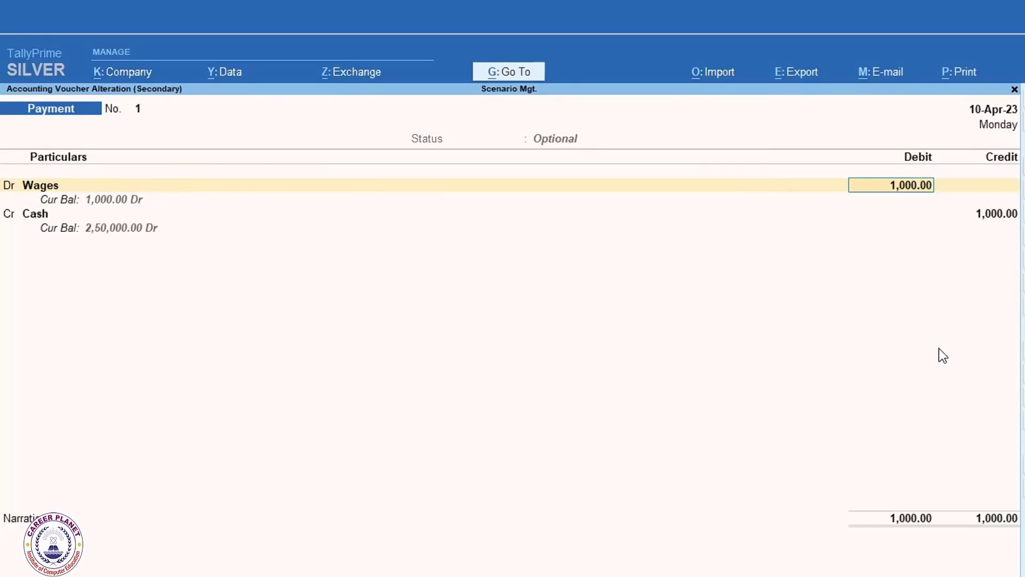
type("500")
key("Return")
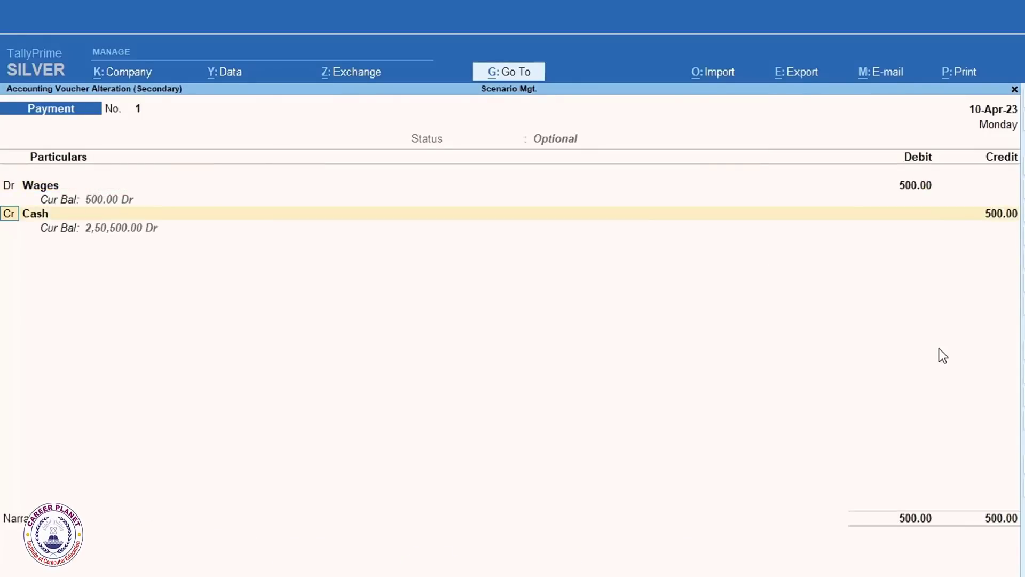
key("ctrl+a")
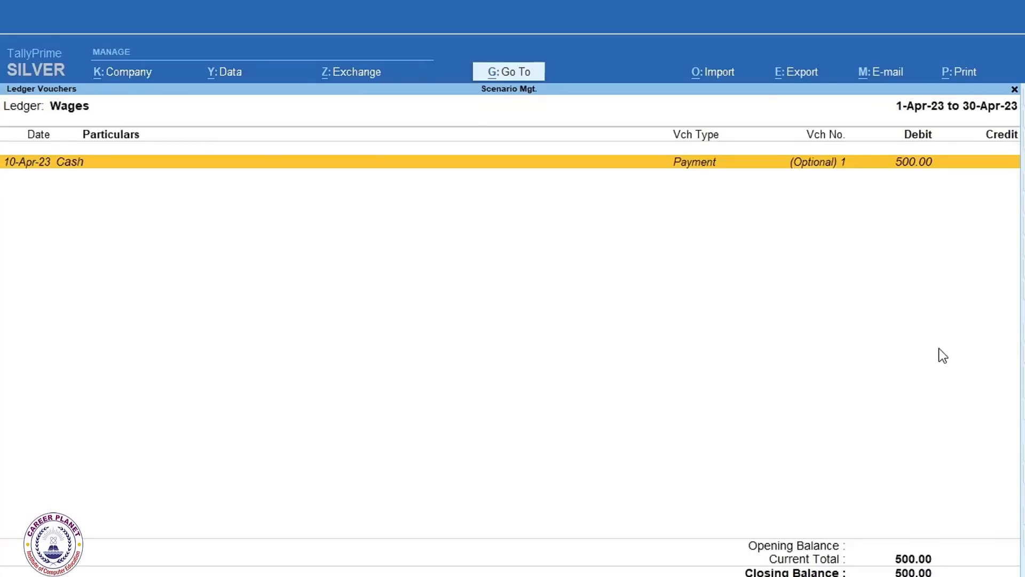
key("Escape")
key("Escape")
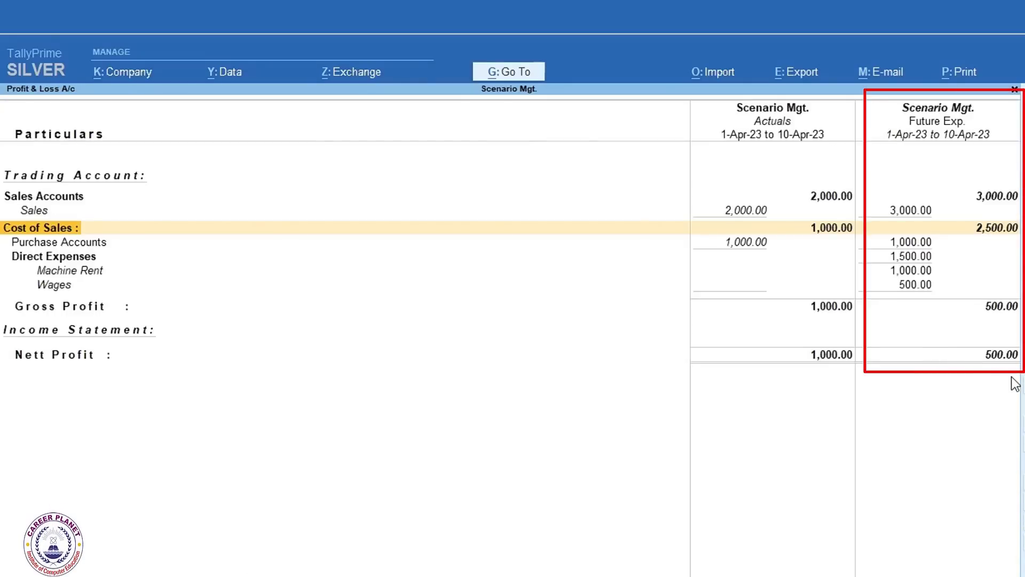
- Reopen the Profit & Loss A/c and add a Future Exp. column from 1-Apr-23 with a blank end date and variance shown
key("Escape")
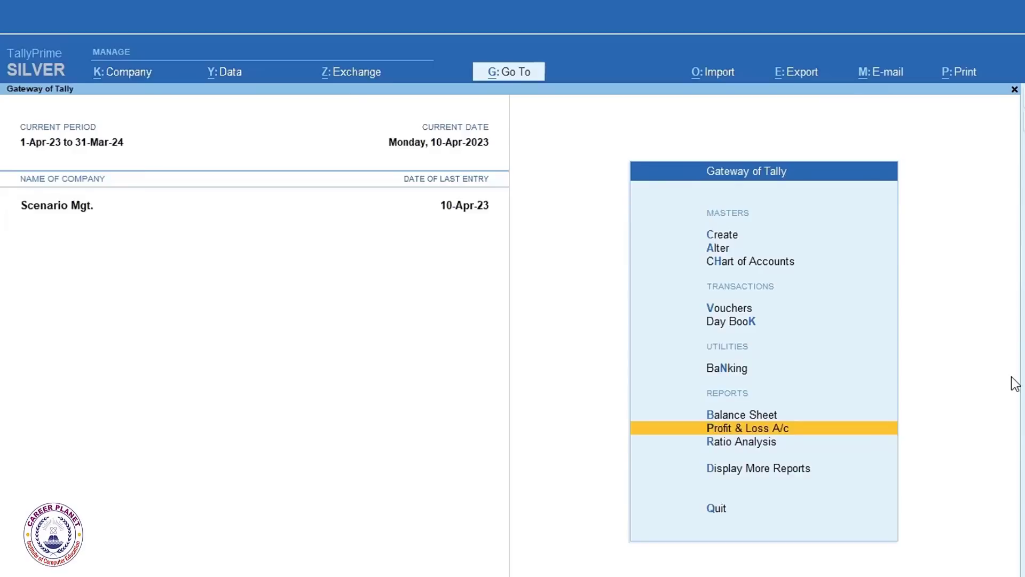
key("Return")
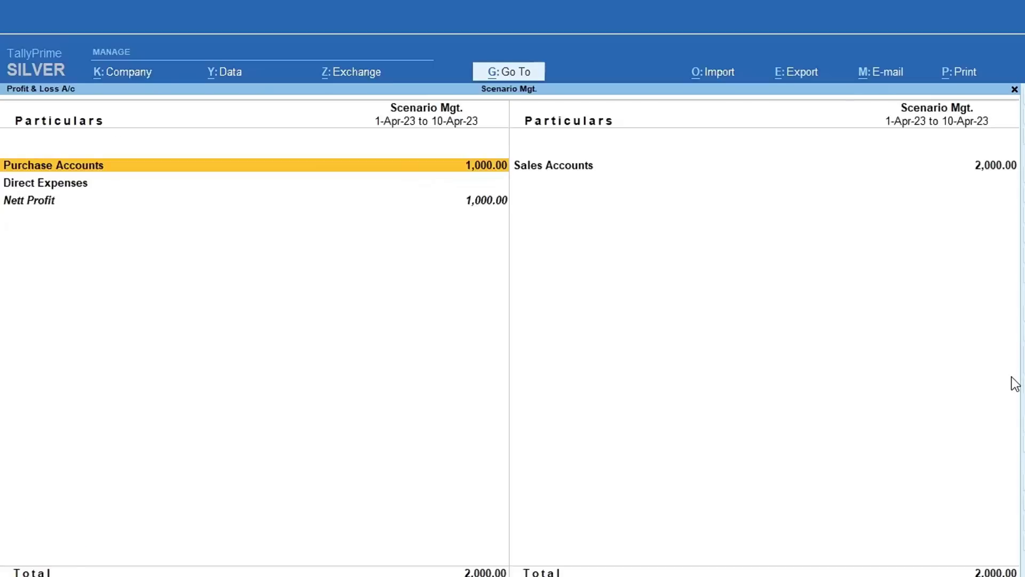
key("alt+c")
key("Return")
key("Return")
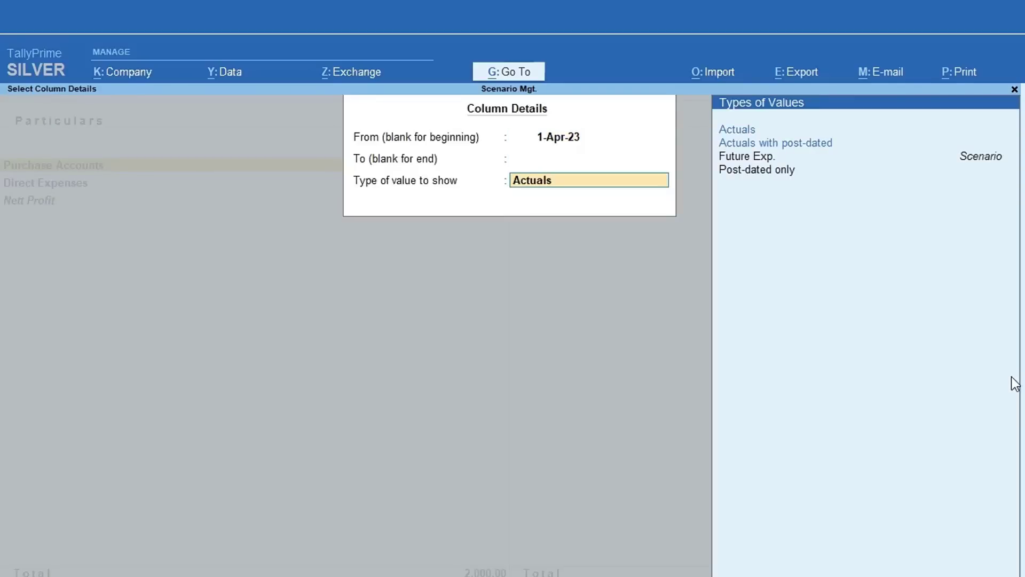
key("Down")
key("Down")
key("Return")
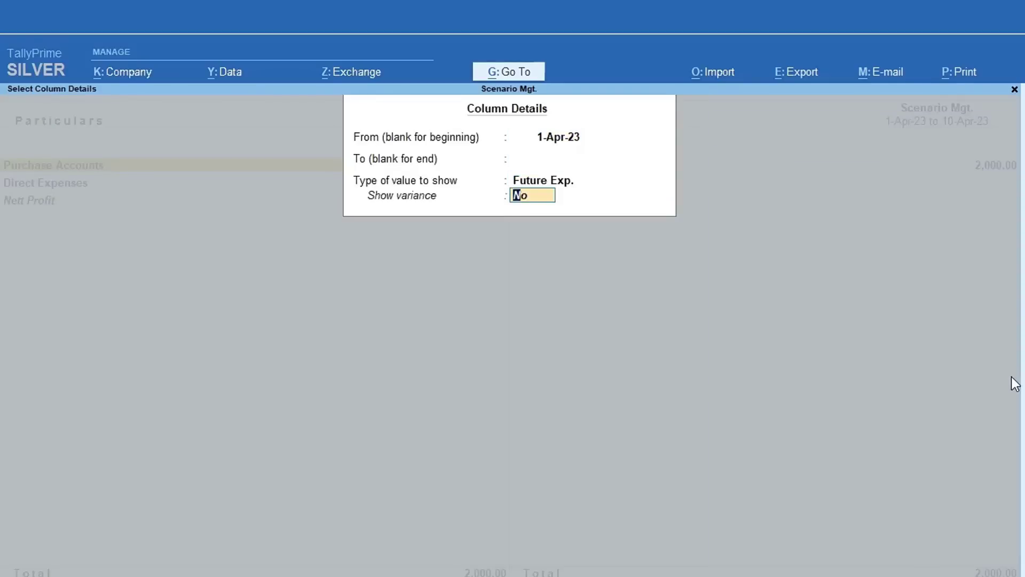
type("y")
key("Return")
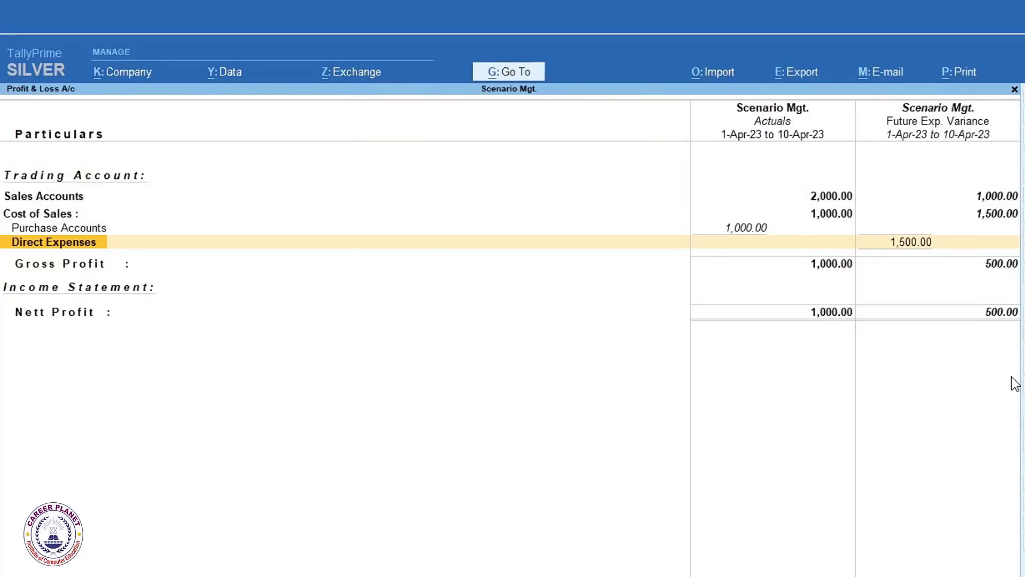
- Compare the sales and direct expenses figures between the Actuals and Future Exp. Variance columns, and close the report
key("Up")
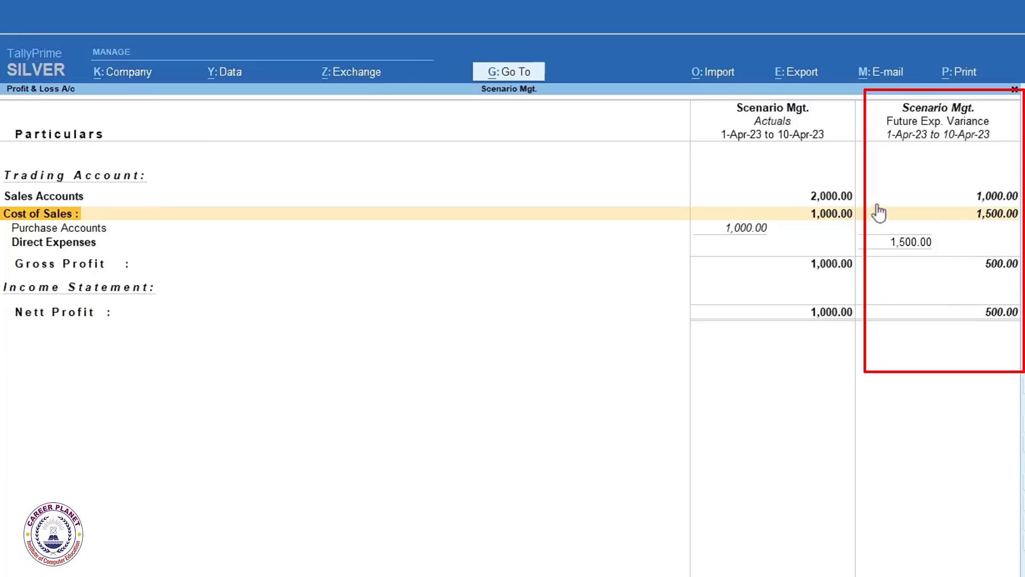
left_click(834, 196)
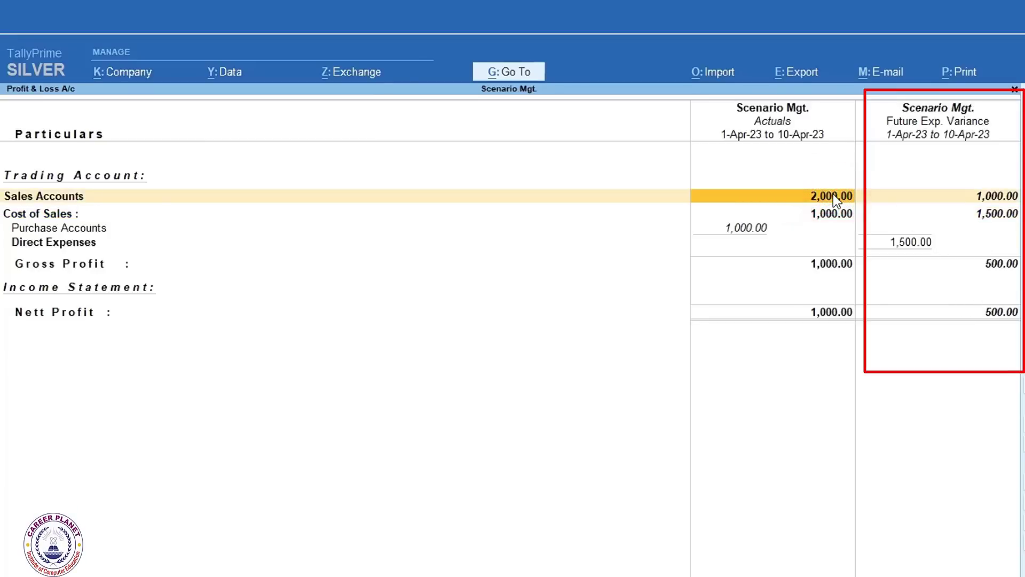
left_click(998, 197)
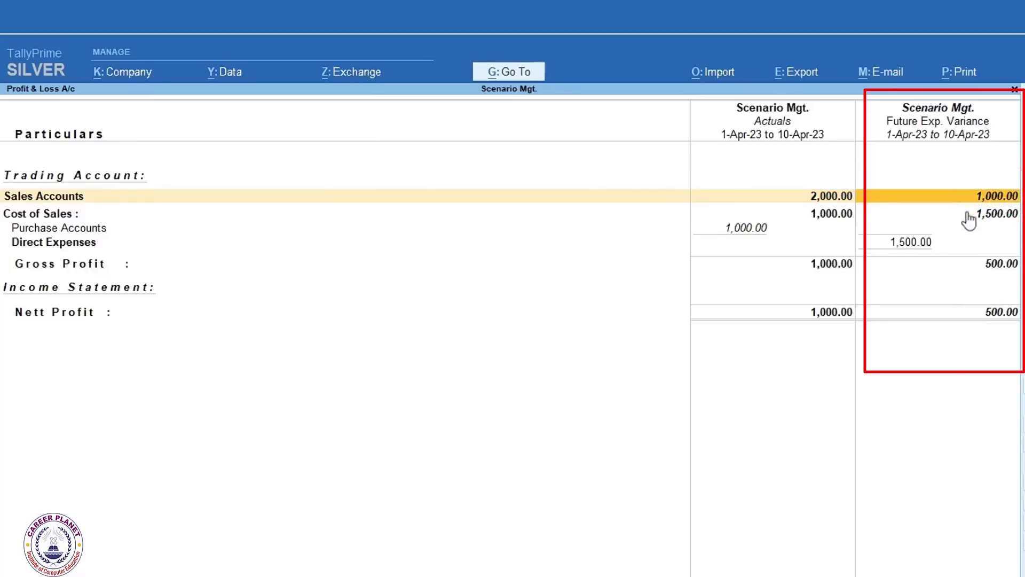
left_click(914, 243)
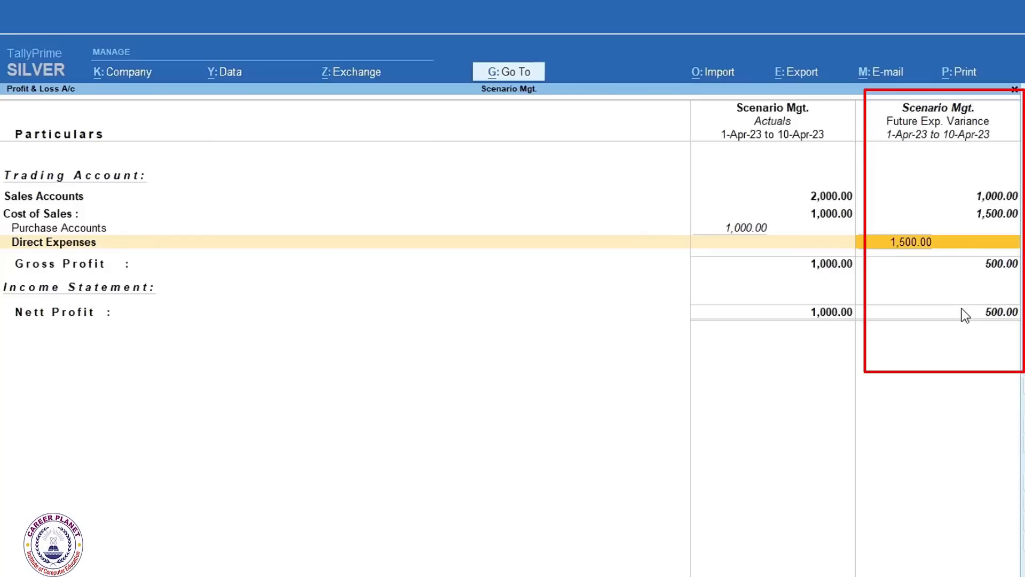
key("Escape")
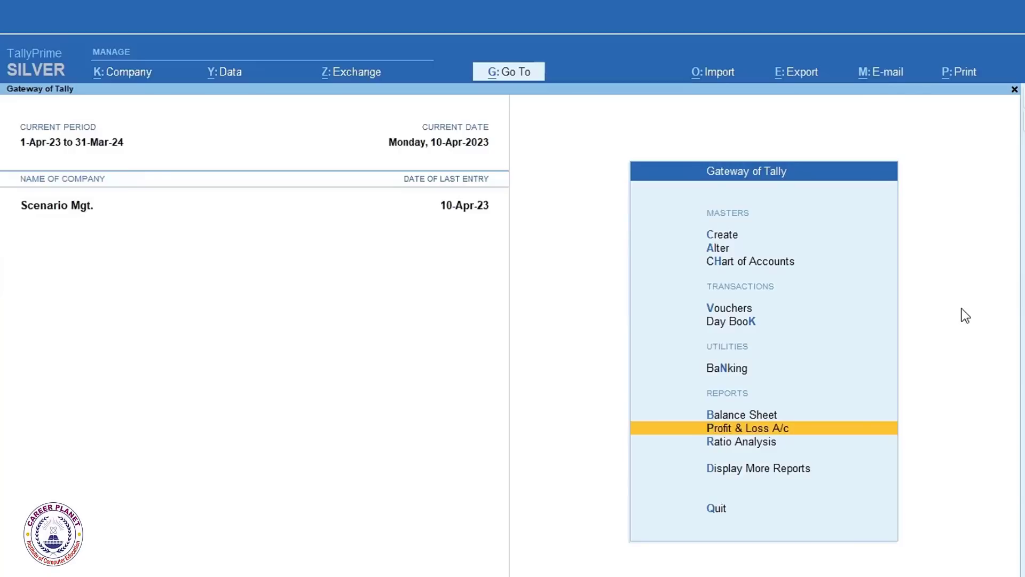
- Open the Machine Rent reversing journal from the Day Book, check its Applicable Upto date and accept the voucher without changes
key("Up")
key("Up")
key("Up")
key("Return")
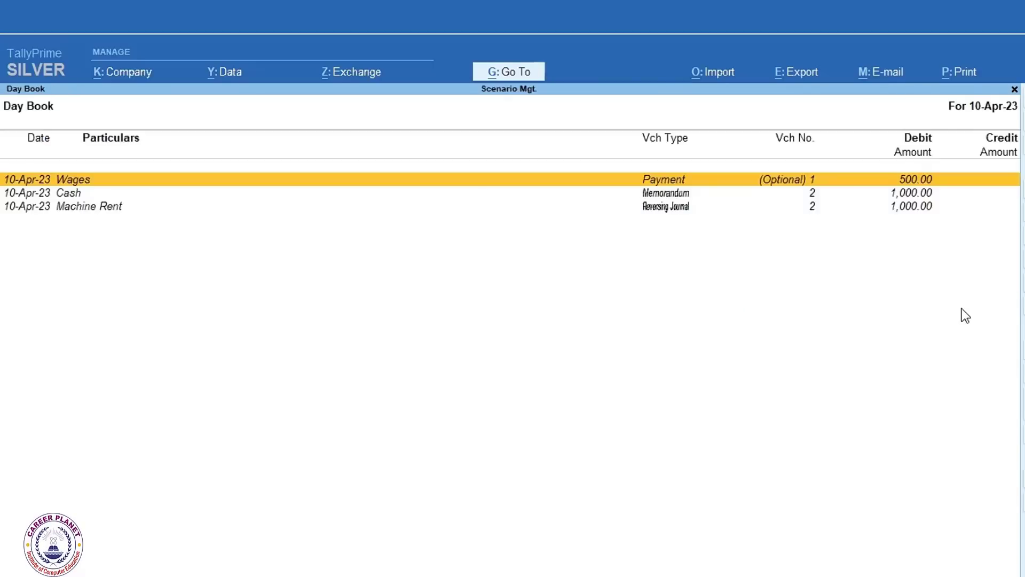
key("Down")
key("Down")
key("Return")
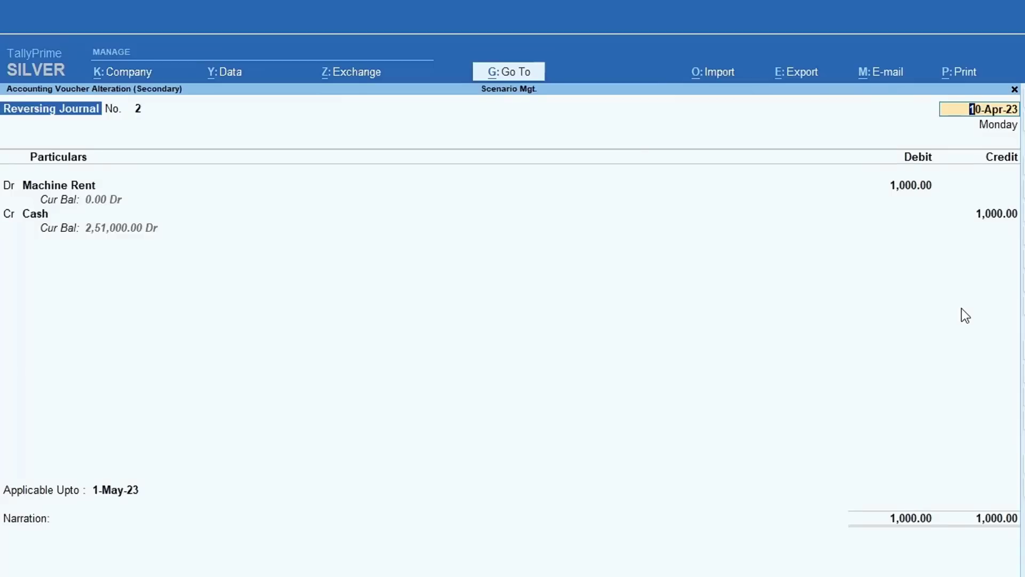
left_click(103, 496)
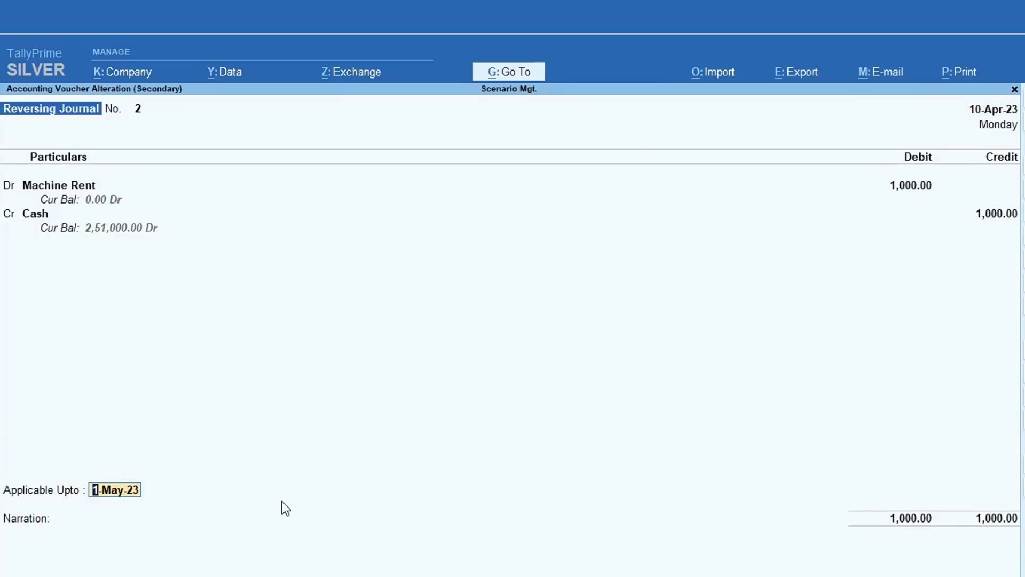
key("ctrl+a")
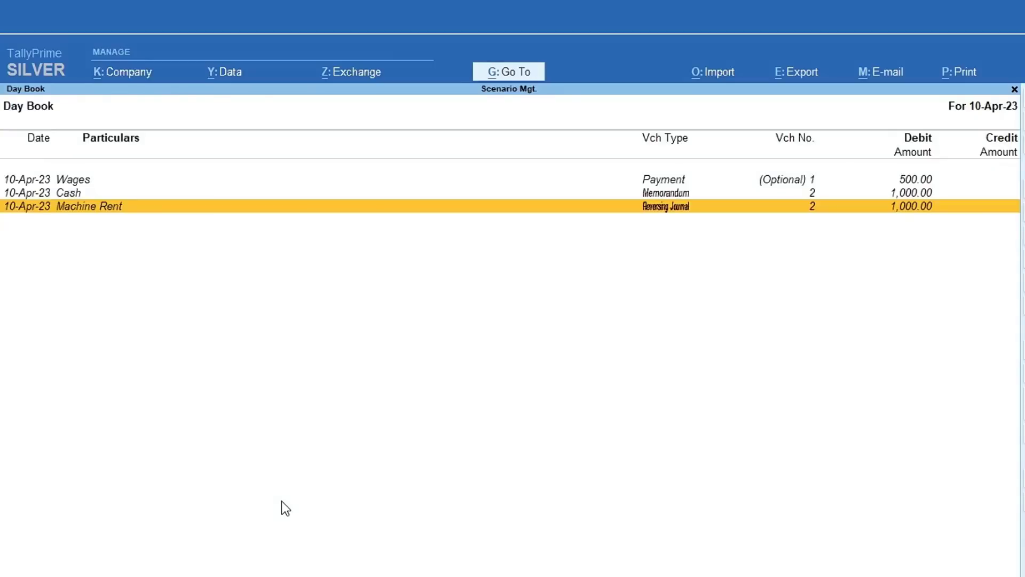
- Return to the Profit & Loss A/c and add a Future Exp. column from 1-Apr-23 with a blank end date and no variance
key("Escape")
key("Down")
key("Down")
key("Down")
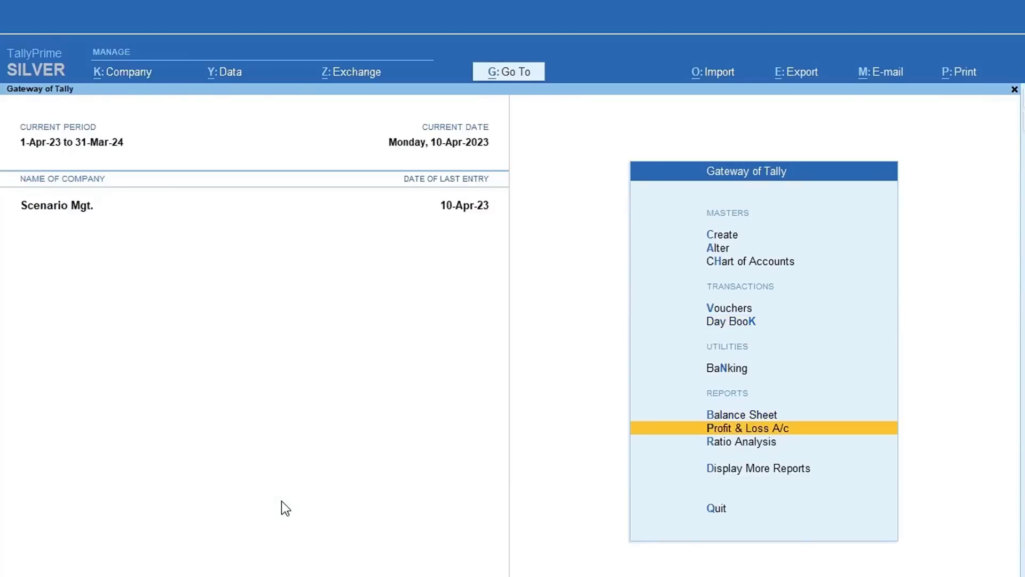
key("Return")
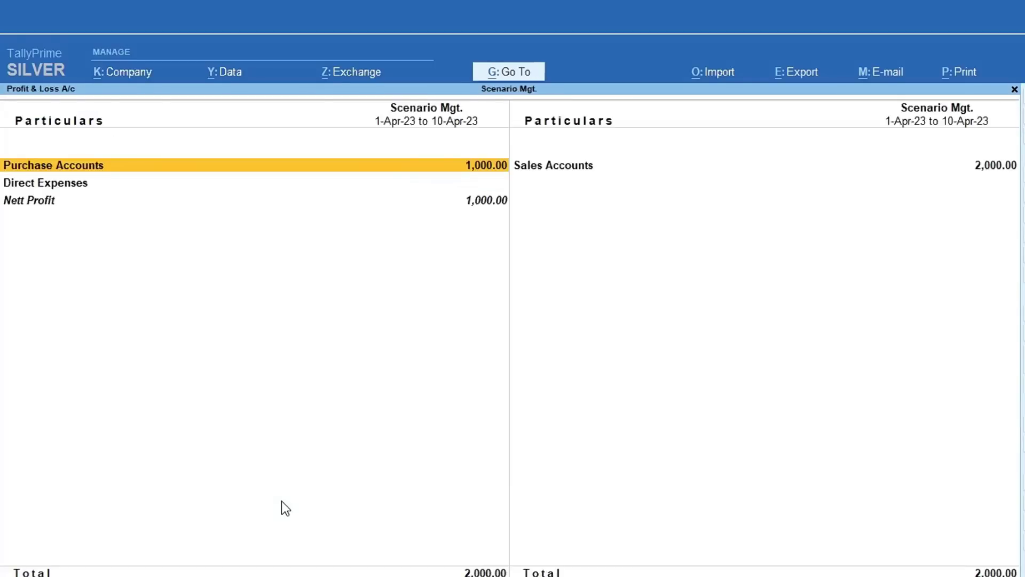
key("alt+c")
key("Return")
key("Return")
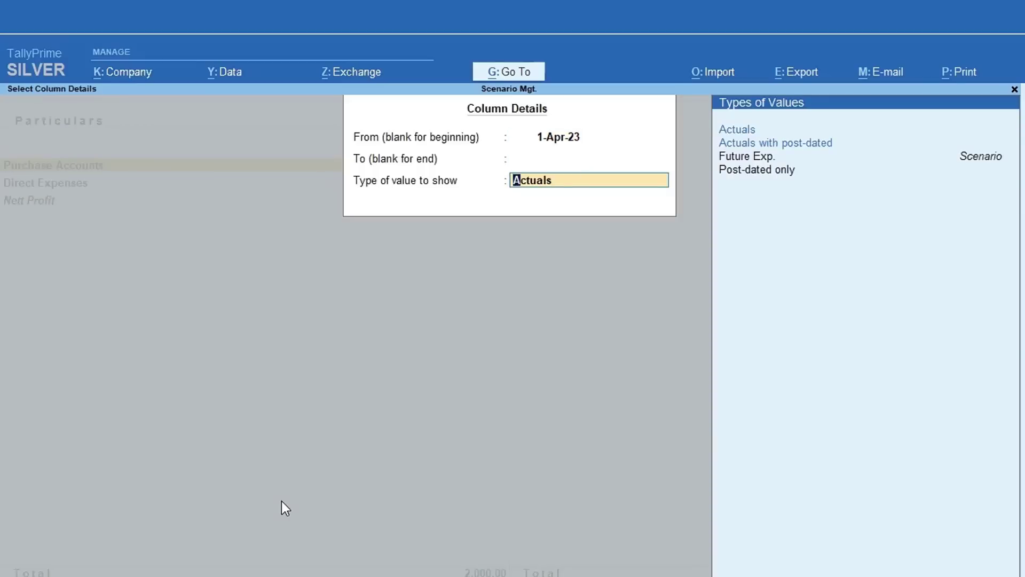
key("Down")
key("Down")
key("Return")
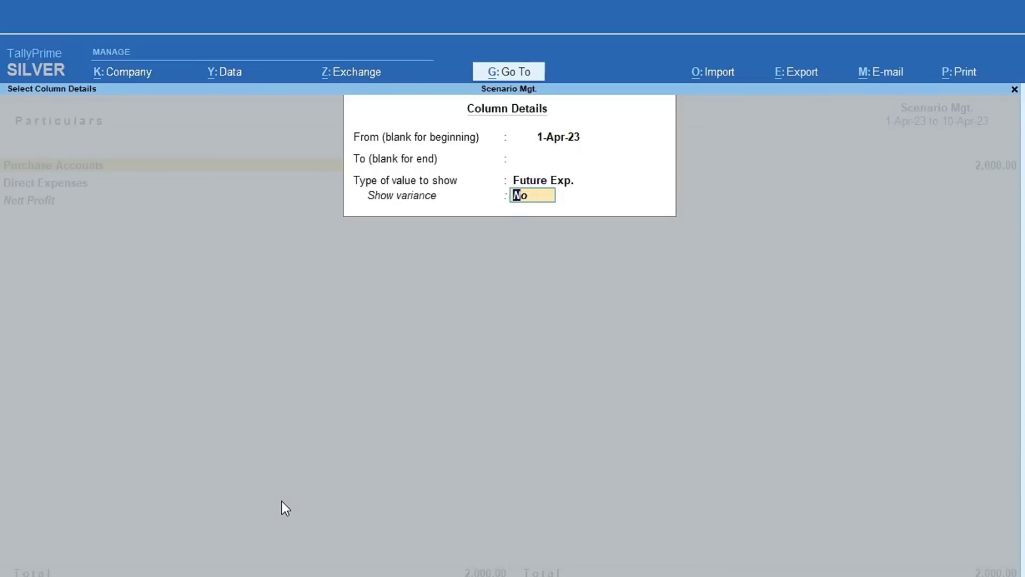
key("Return")
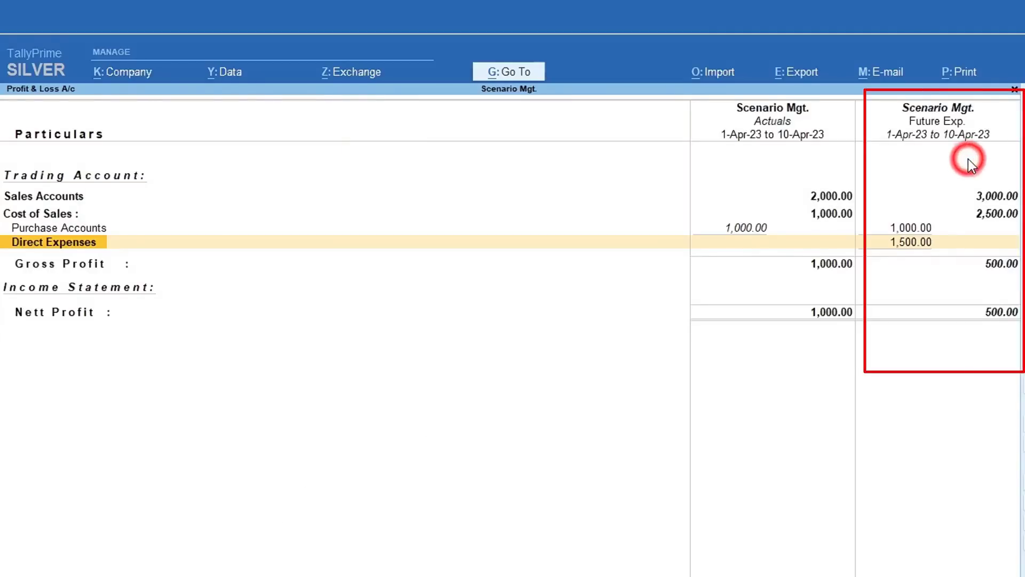
- Change the Future Exp. column's period to 1-Apr-23 to 2-May-23
left_click(994, 195)
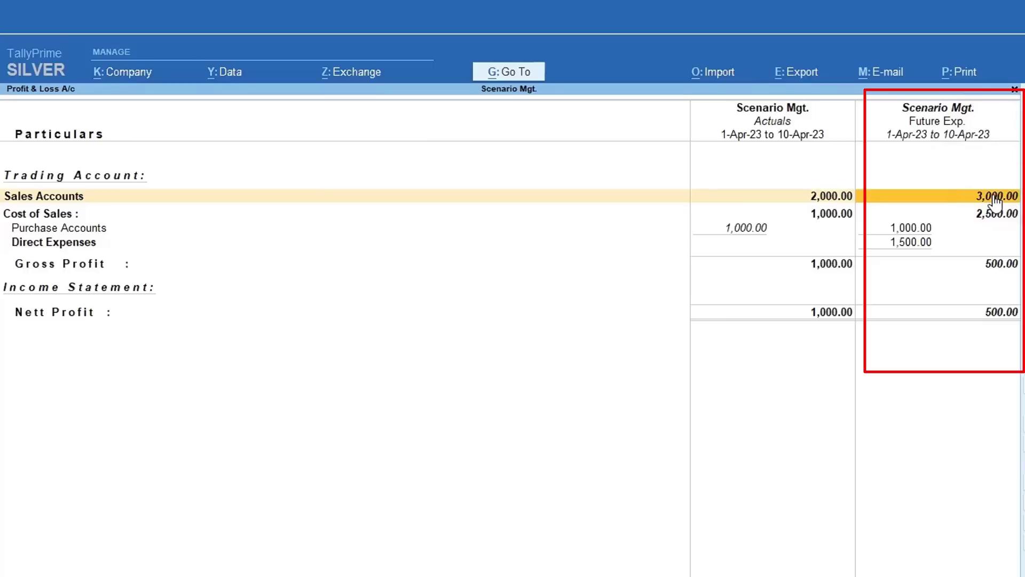
key("alt+F2")
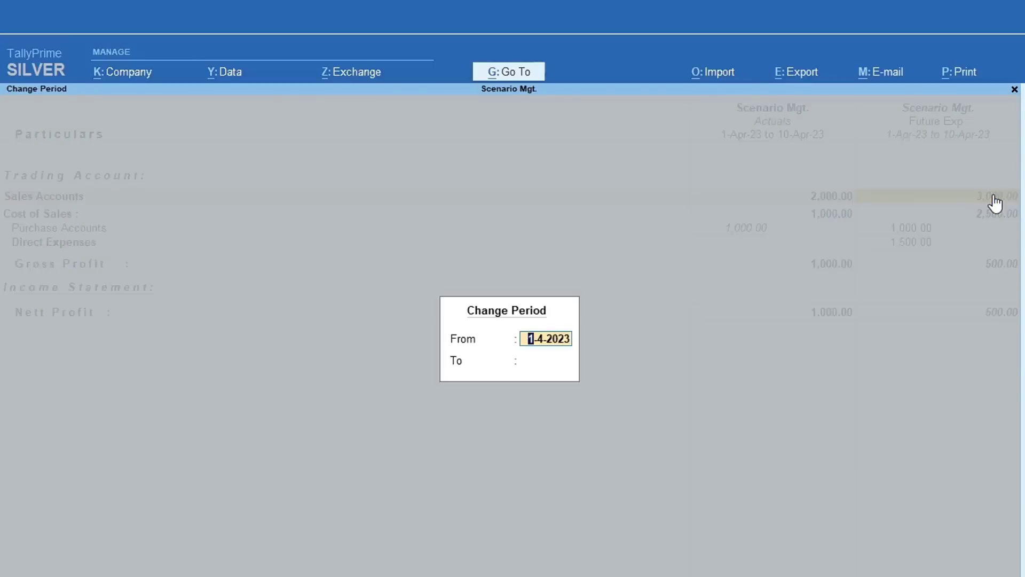
key("Return")
type("2-5")
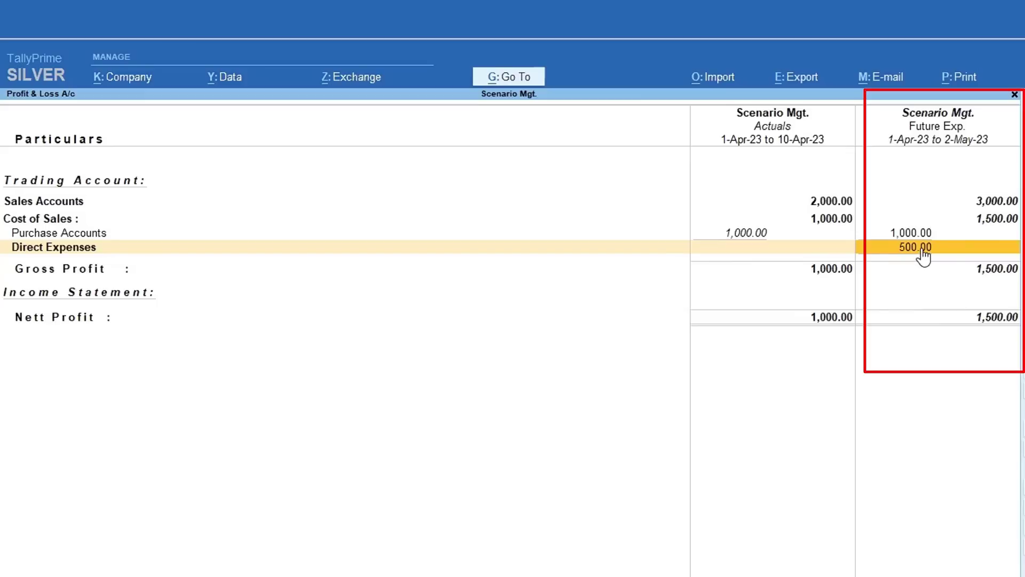
- Set the Future Exp. column's period end date to 1-May-23
key("alt+F2")
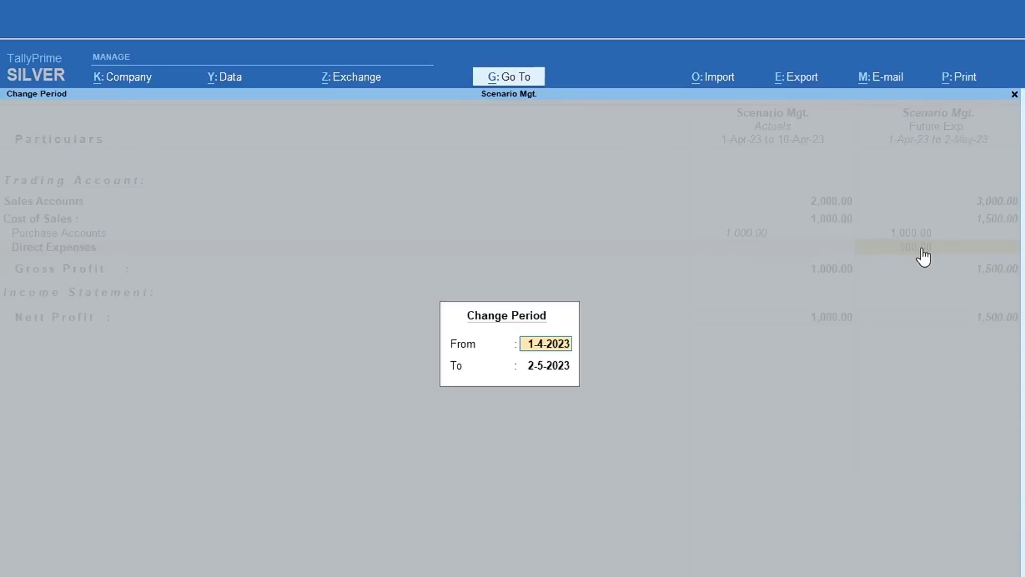
key("Return")
type("1-5")
key("Return")
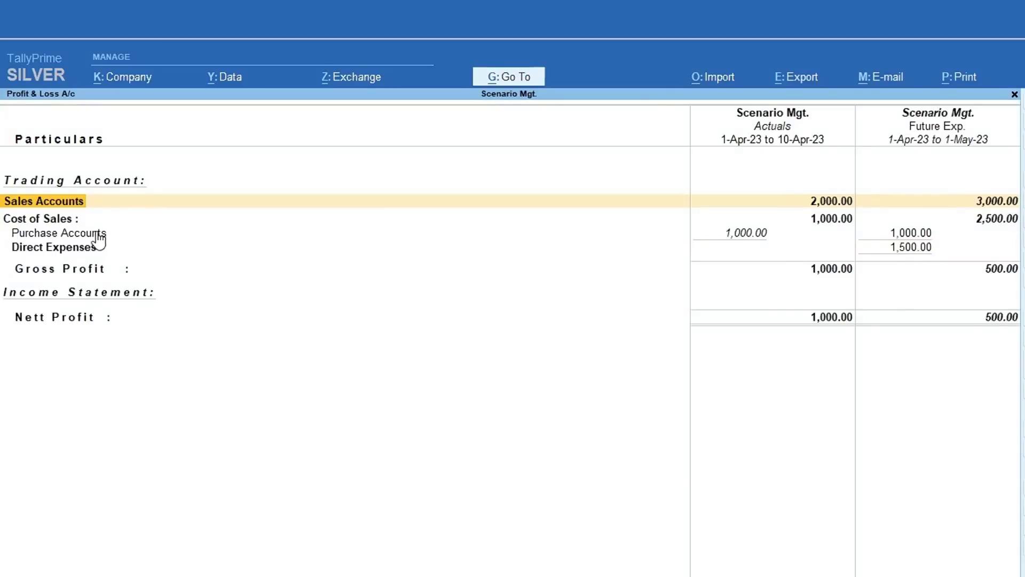
- Show the Profit & Loss A/c in detail and check the Machine Rent amount under Direct Expenses in the Future Exp. column
left_click(903, 248)
key("alt+F5")
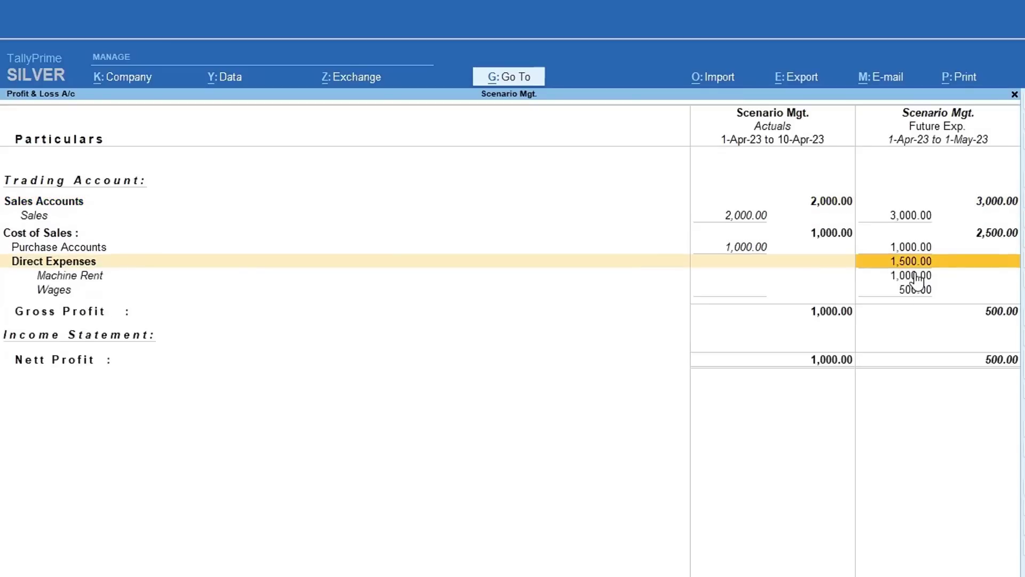
left_click(915, 275)
left_click(914, 275)
key("Escape")
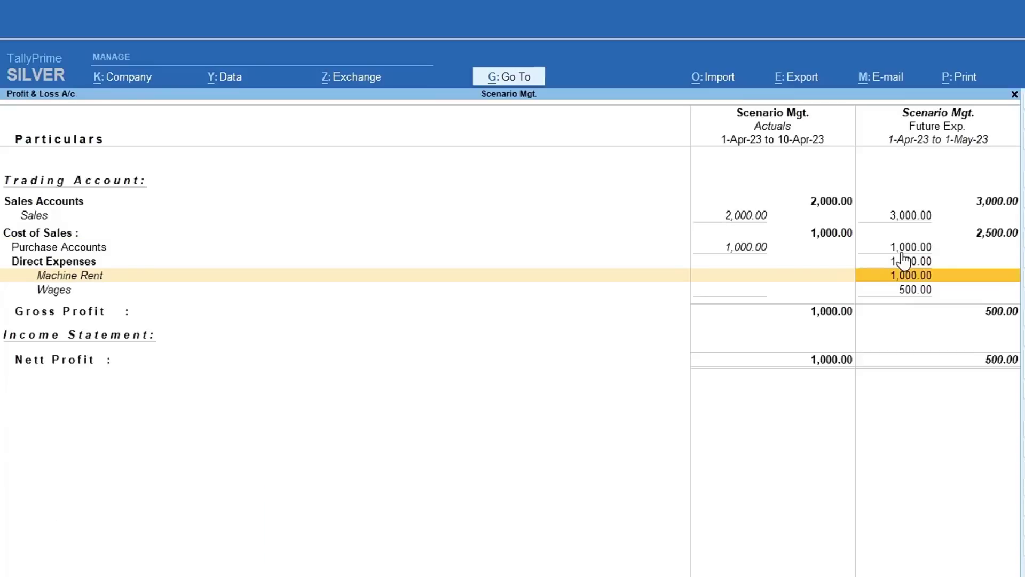
- Extend the Future Exp. column's period to 2-May-23, check its Machine Rent row and close the report
key("alt+F2")
key("Return")
type("2-54")
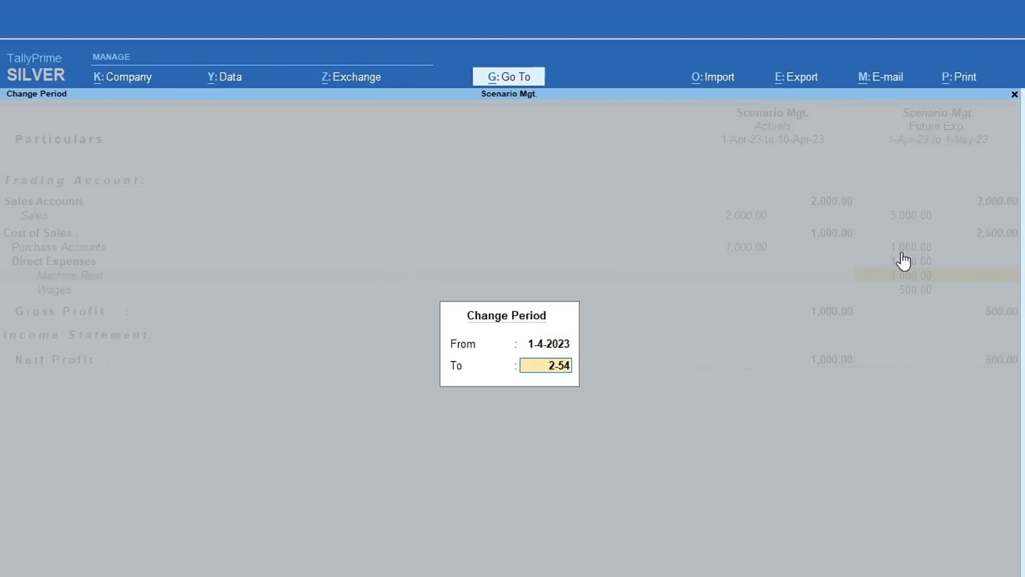
key("BackSpace")
key("Return")
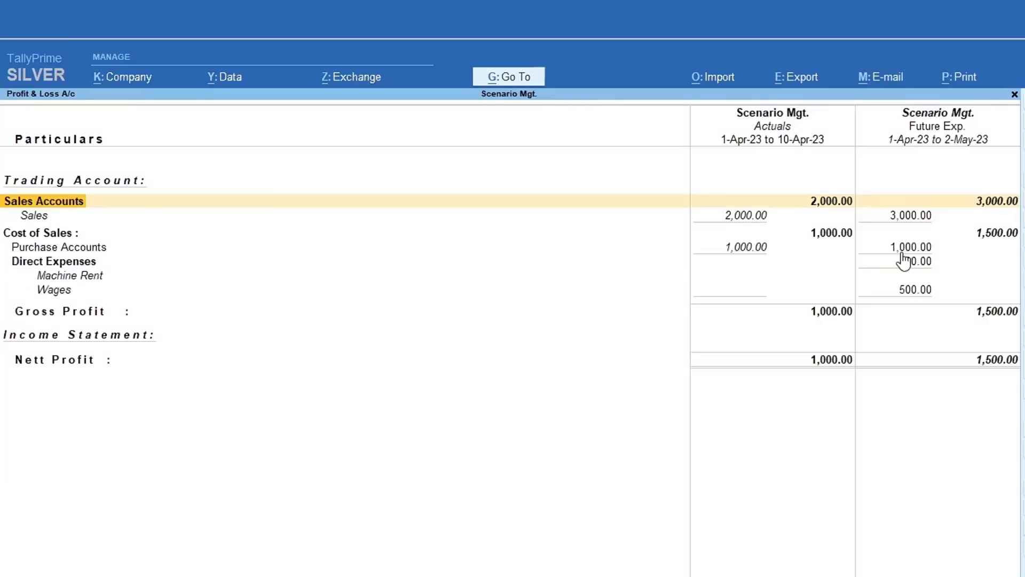
left_click(904, 278)
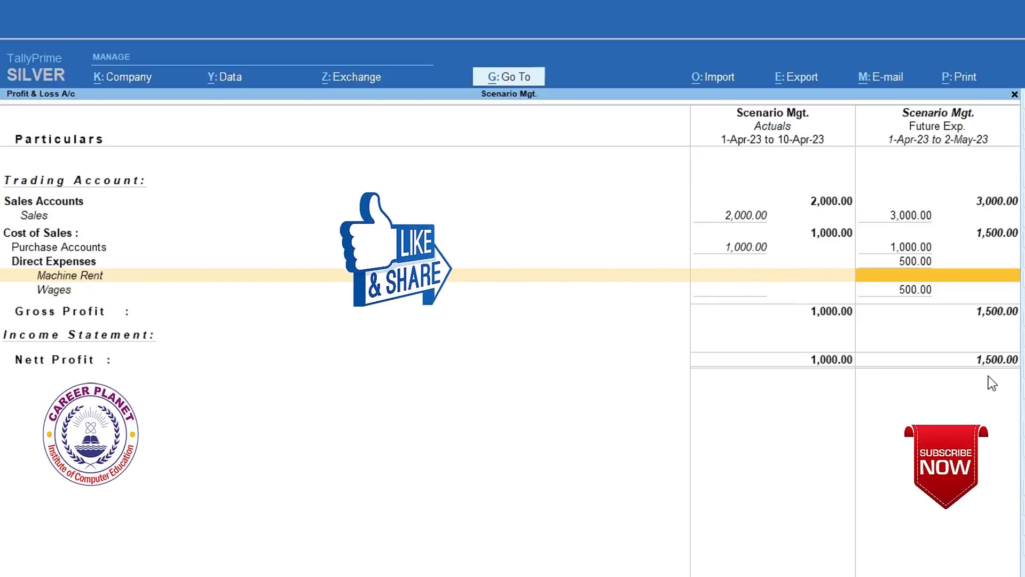
key("Escape")
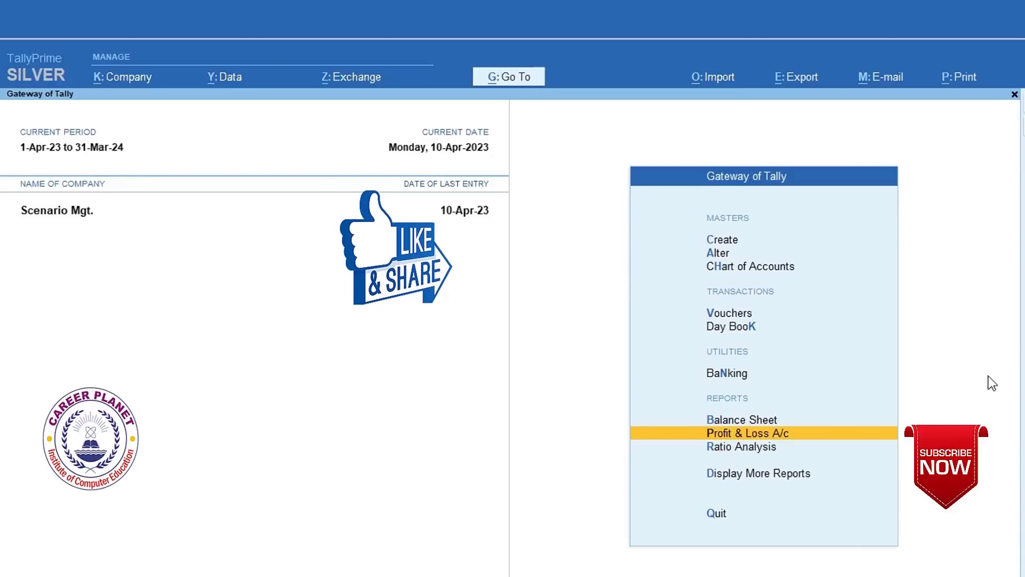